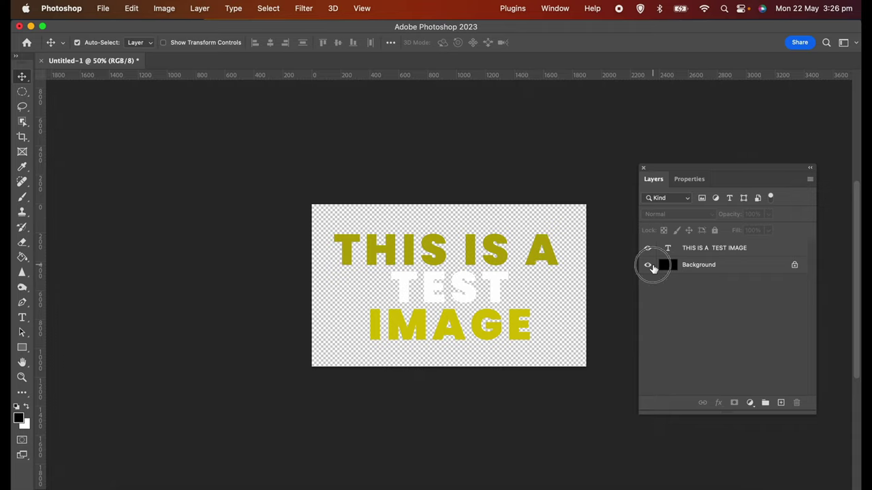
- Keep Photoshop's black Background layer hidden behind the test text, then return to the Redbubble portfolio in Chrome
left_click(648, 265)
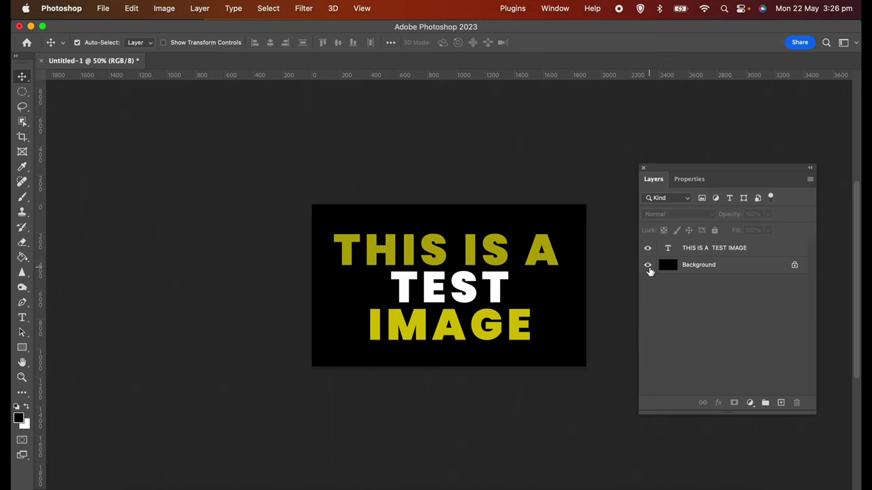
left_click(647, 265)
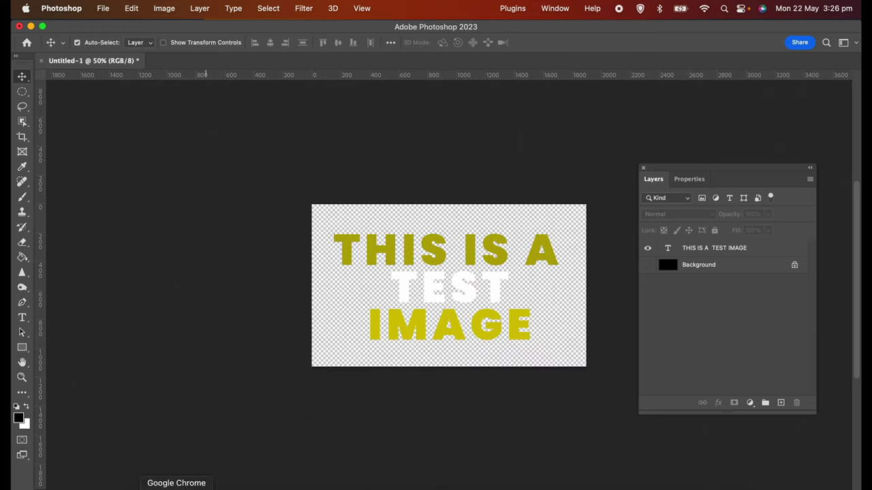
left_click(177, 487)
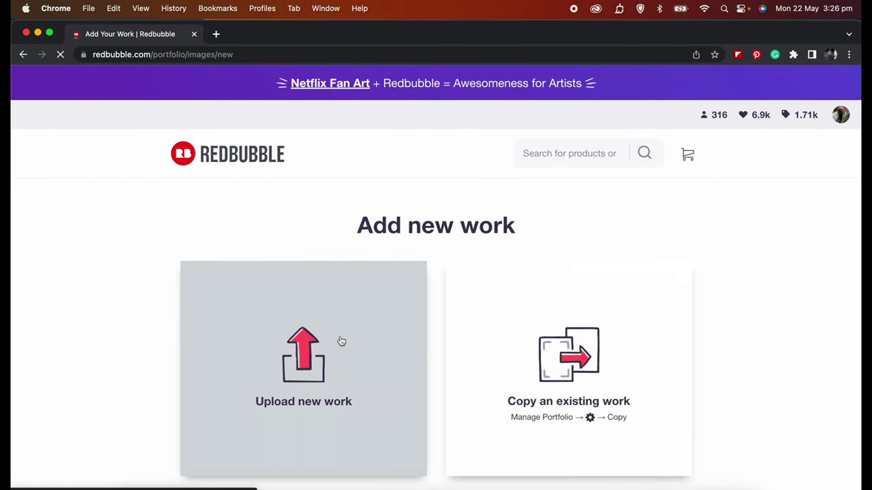
- Upload test.png as a new work and title it 'test'
left_click(316, 353)
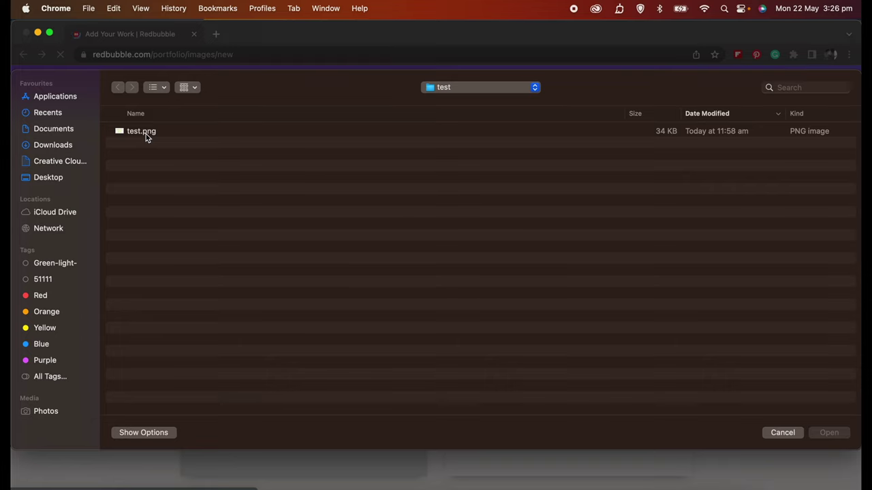
double_click(145, 133)
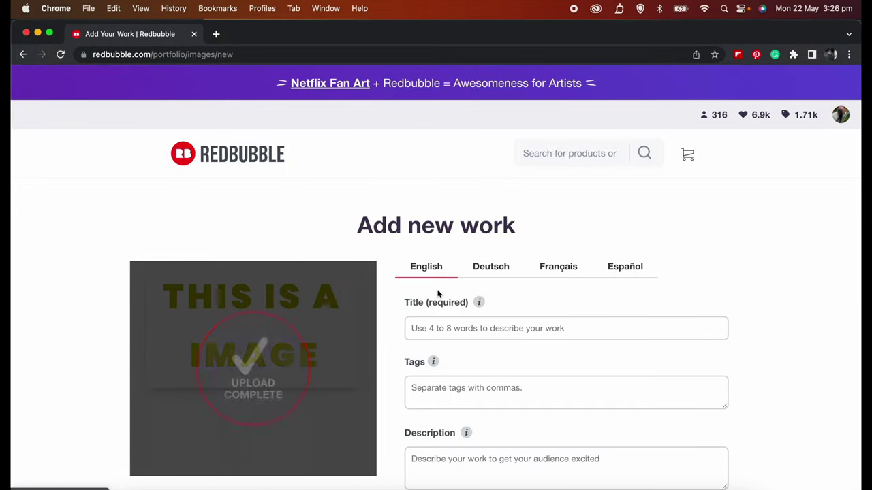
scroll(437, 292, "down", 2)
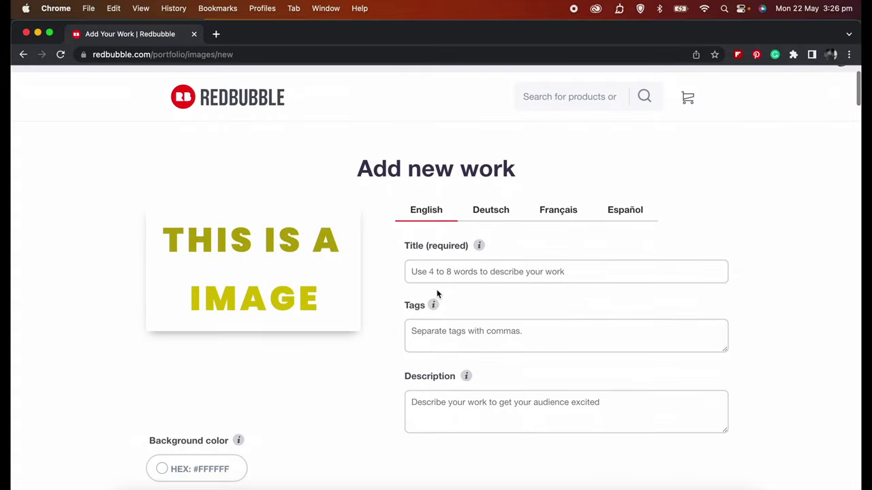
scroll(437, 293, "down", 3)
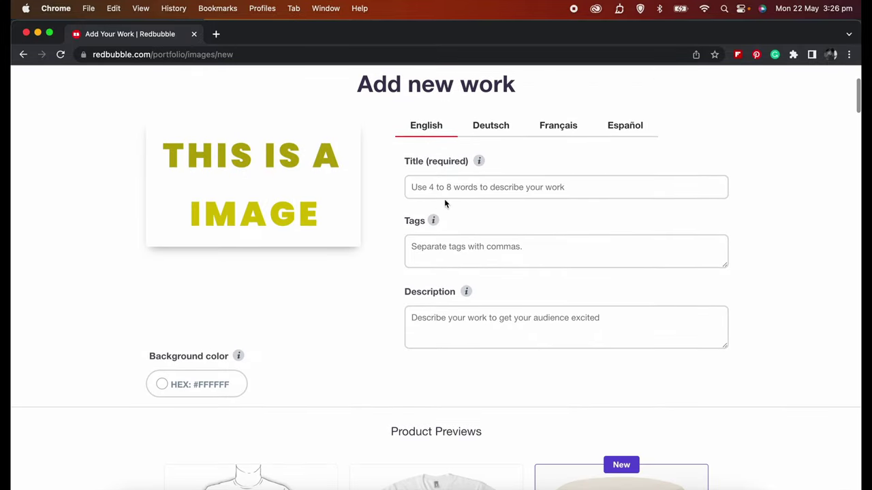
left_click(447, 187)
type("tes")
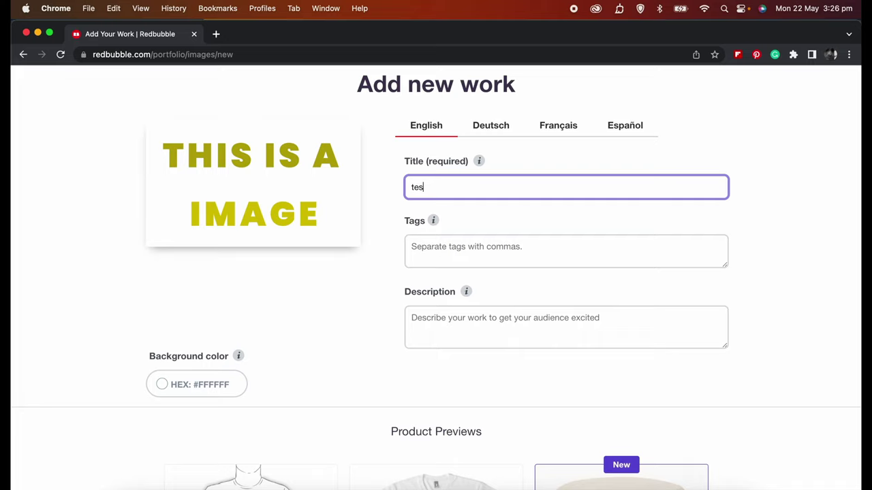
type("t")
- Set the work's background colour to near-black #060606
left_click(204, 392)
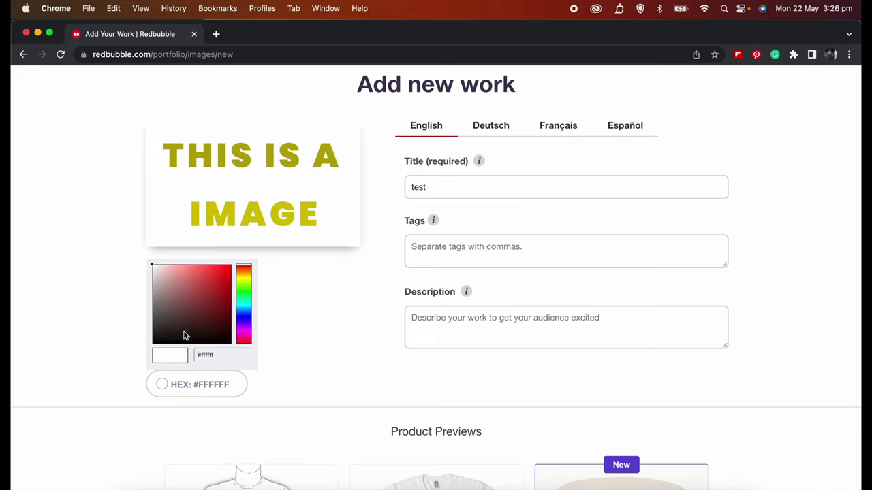
left_click_drag(183, 336, 155, 349)
left_click(289, 417)
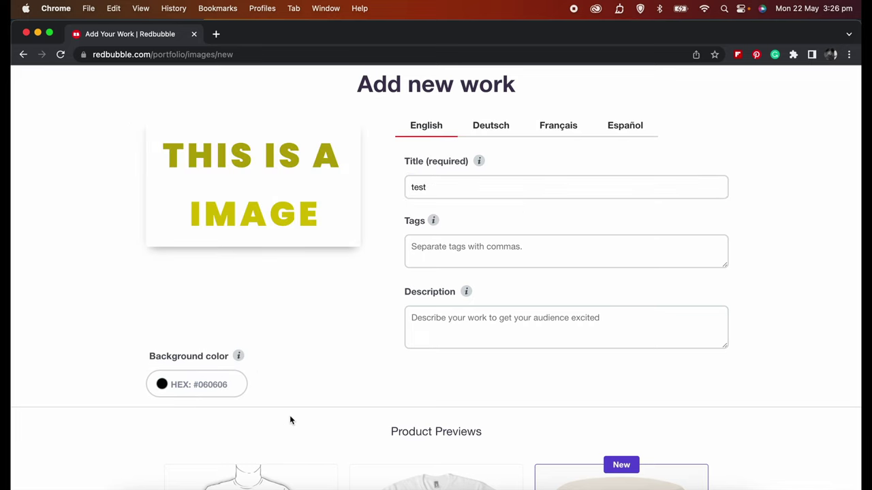
scroll(290, 417, "down", 10)
- Enable Chiffon Tops, Graphic T-Shirt Dresses, Graphic T-Shirts, Hats, Large Print and Standard Print Clothing
left_click(293, 361)
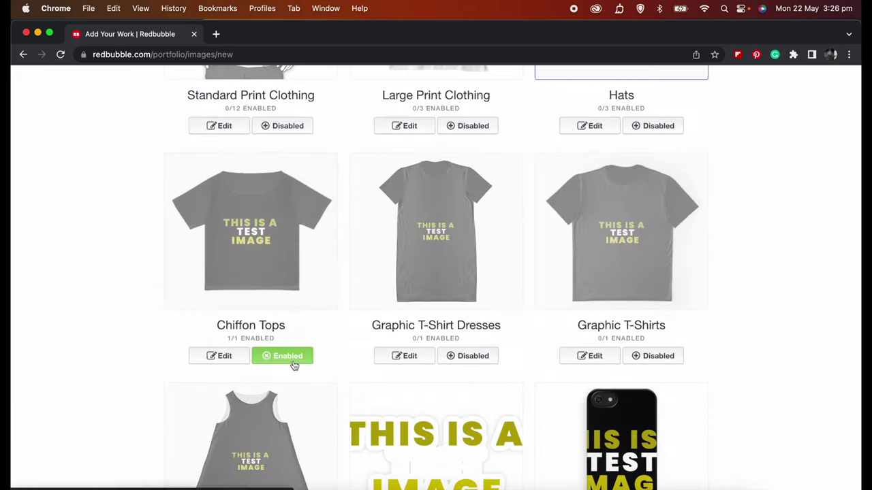
left_click(485, 361)
left_click(666, 356)
scroll(671, 356, "down", 3)
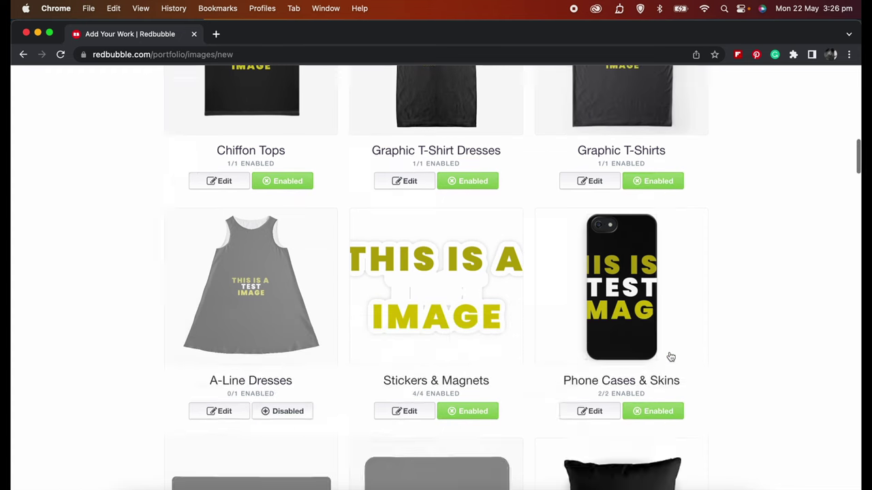
scroll(671, 354, "up", 5)
left_click(653, 267)
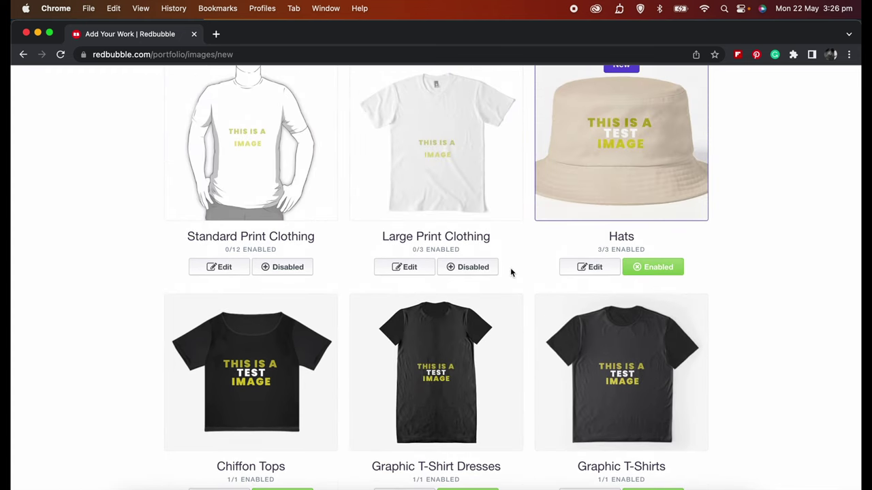
left_click(469, 267)
left_click(282, 267)
- Enable A-Line Dresses, Mouse Pads and Desk Mats for the design
scroll(289, 269, "down", 8)
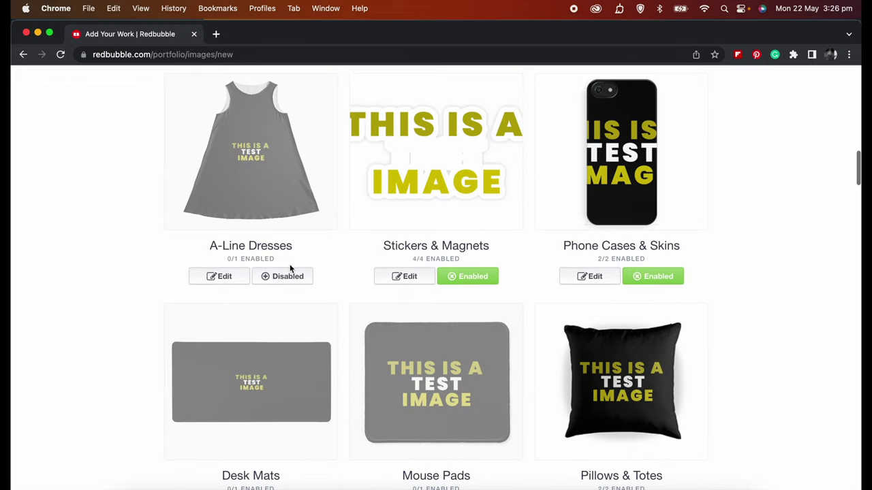
left_click(288, 276)
scroll(548, 315, "down", 2)
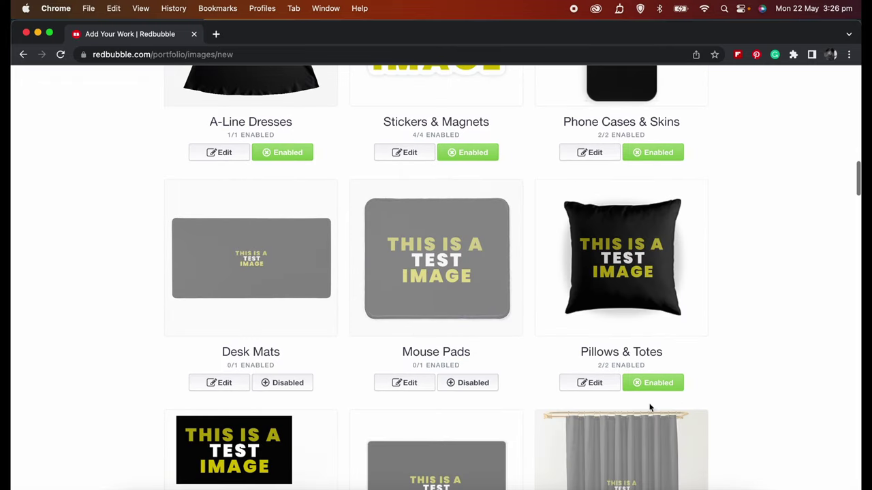
left_click(487, 383)
left_click(299, 383)
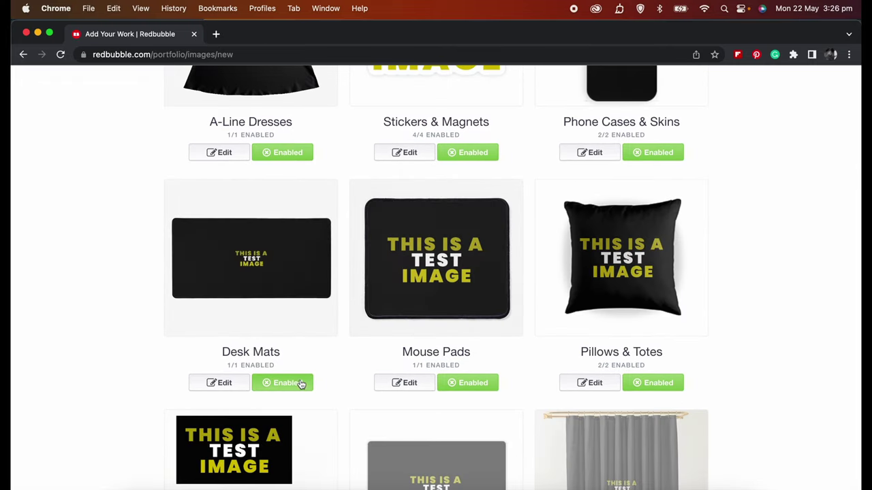
scroll(301, 384, "up", 3)
scroll(302, 385, "up", 1)
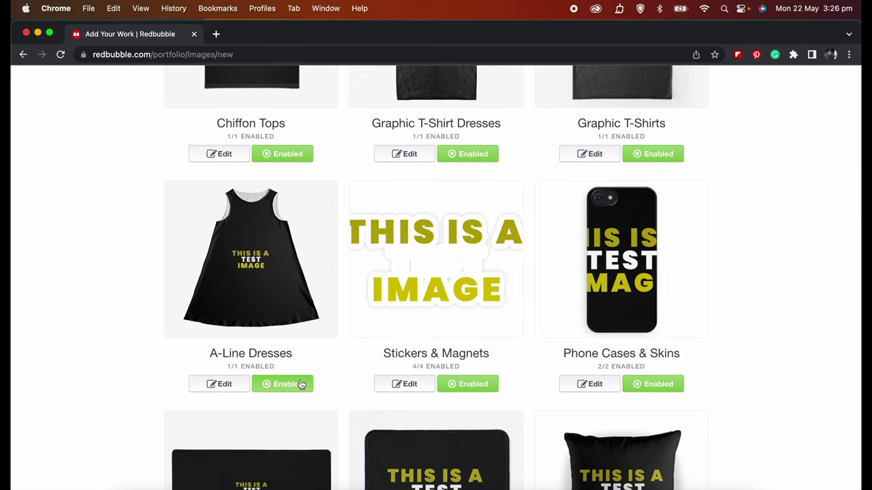
scroll(302, 384, "up", 5)
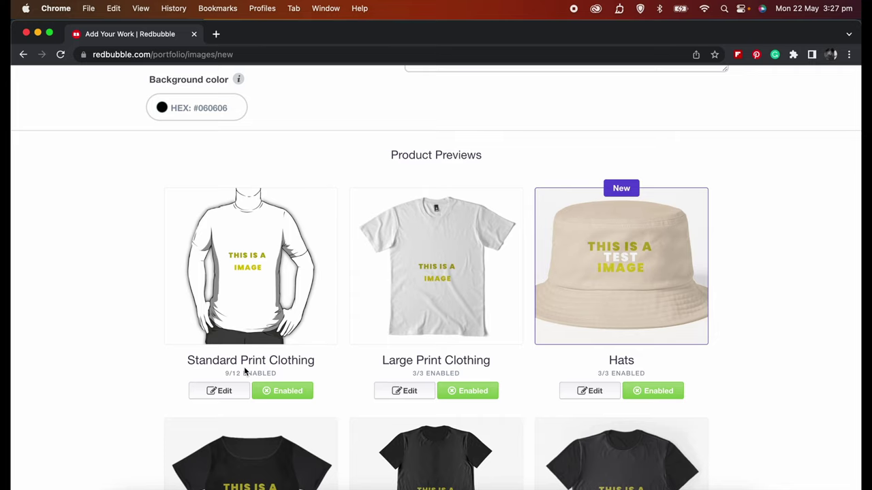
- In Standard Print Clothing, raise the design, default to black, make Kids Clothes available, and save
left_click(221, 391)
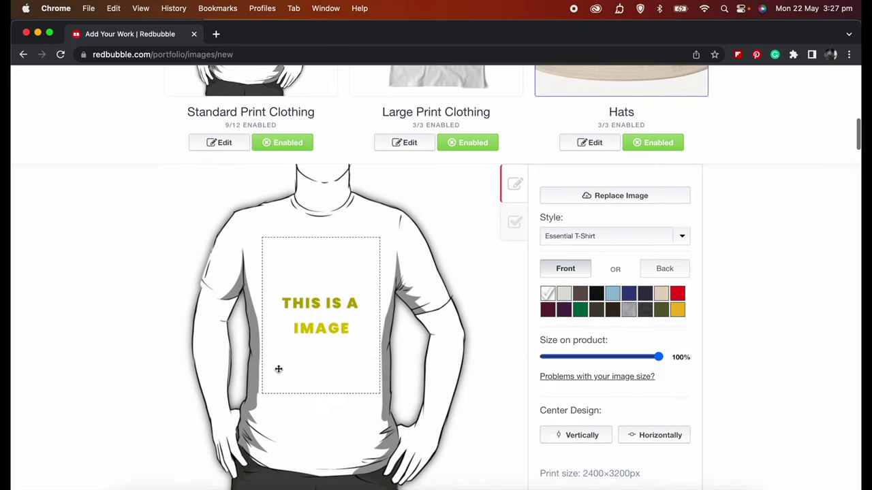
left_click_drag(321, 324, 325, 276)
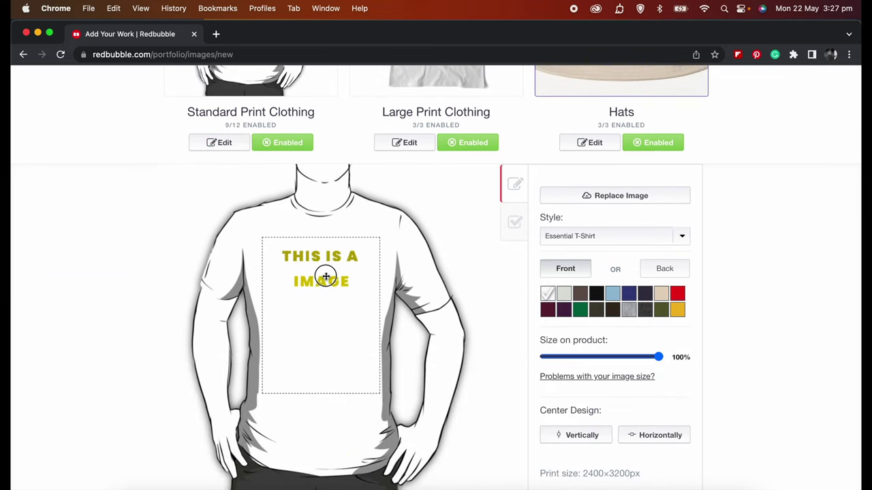
left_click(596, 293)
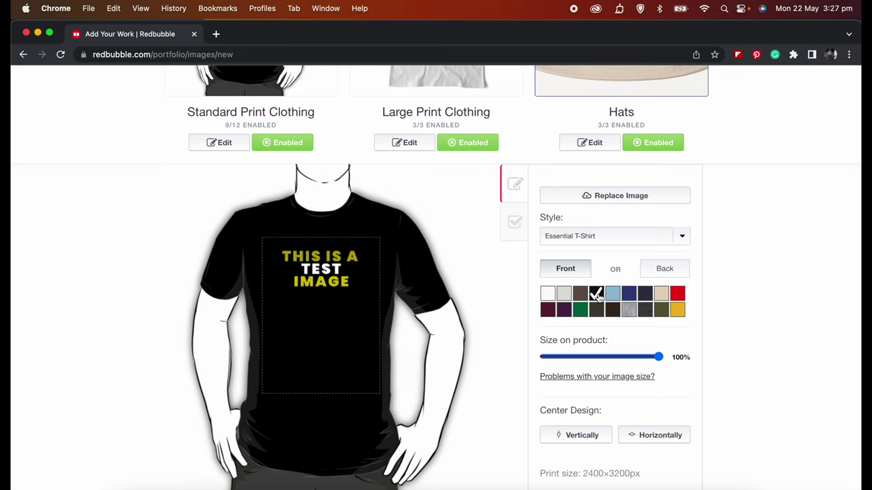
left_click(523, 227)
left_click(545, 222)
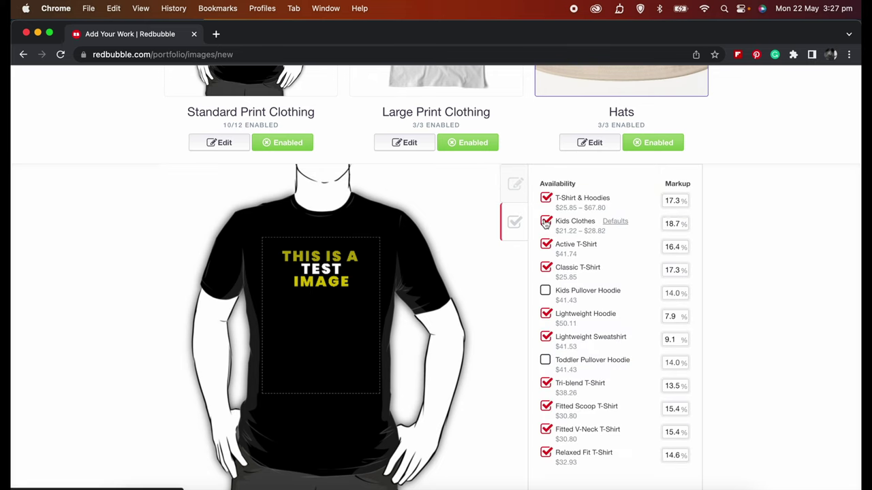
scroll(374, 252, "down", 3)
scroll(374, 252, "down", 3)
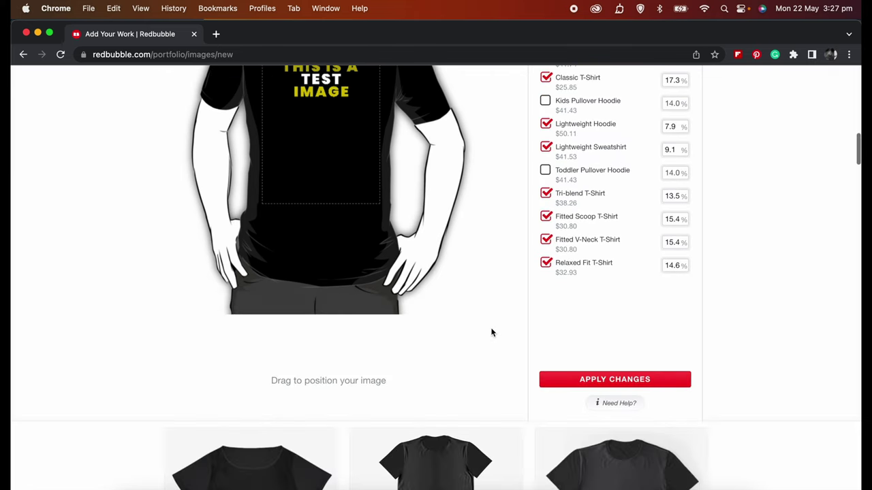
left_click(584, 381)
- Nudge the design higher on the Large Print Clothing T-shirt and make black its default colour
scroll(464, 346, "up", 10)
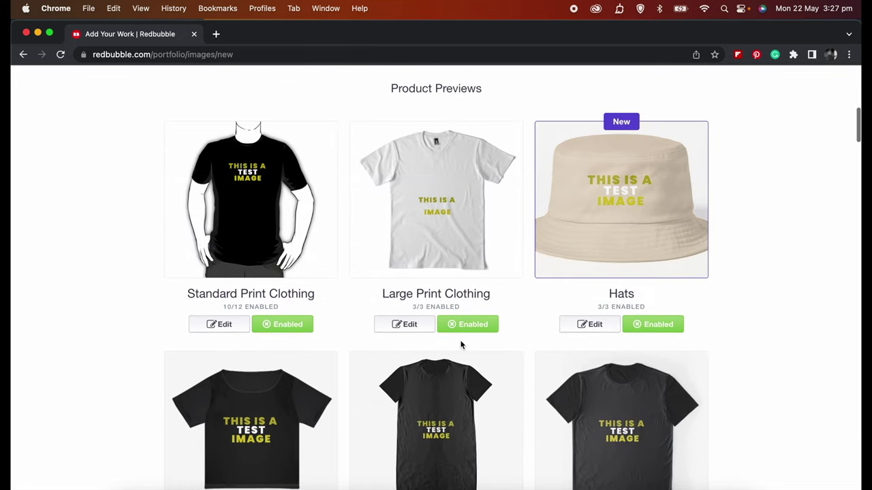
left_click(411, 325)
scroll(413, 327, "down", 3)
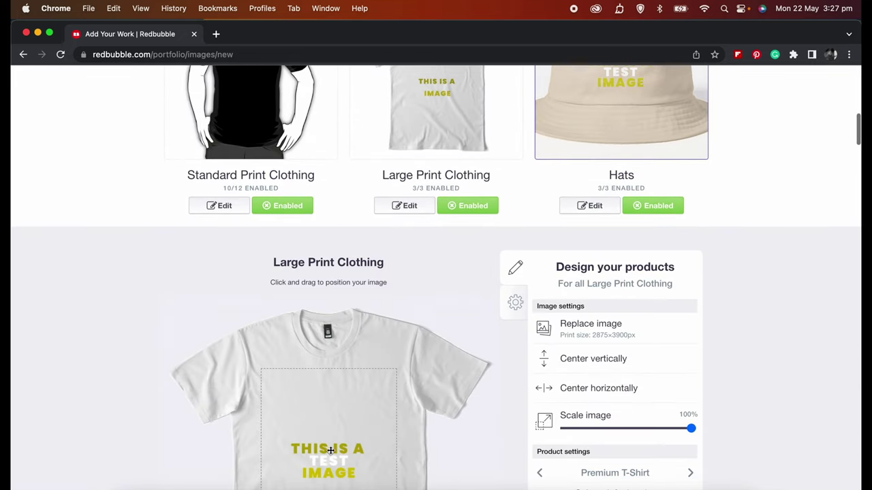
left_click_drag(329, 407, 330, 397)
scroll(330, 397, "down", 4)
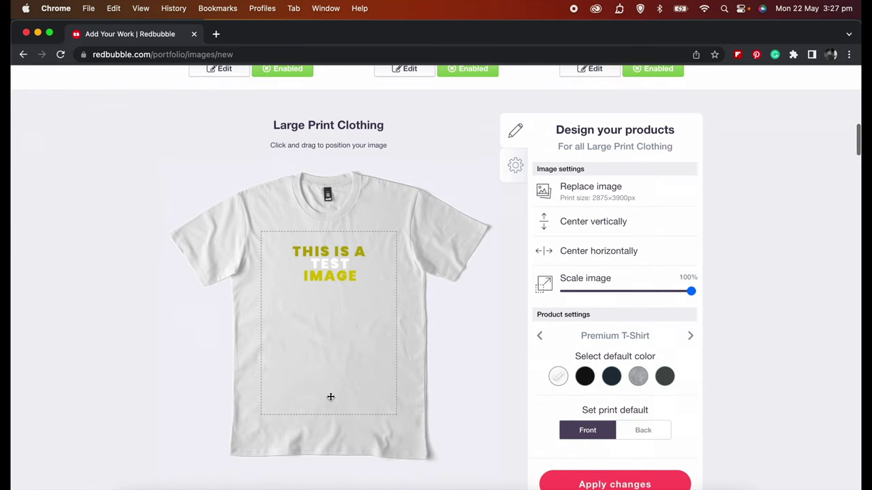
left_click(585, 379)
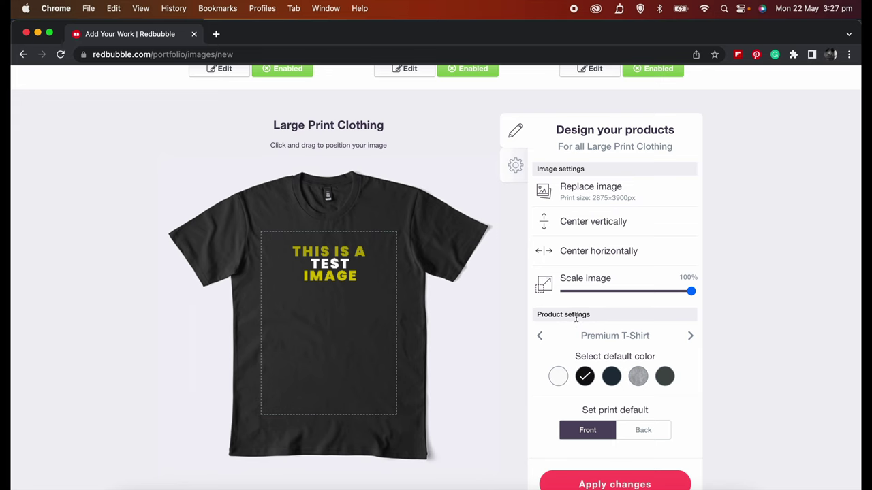
scroll(585, 337, "up", 5)
scroll(579, 320, "down", 10)
scroll(592, 249, "up", 3)
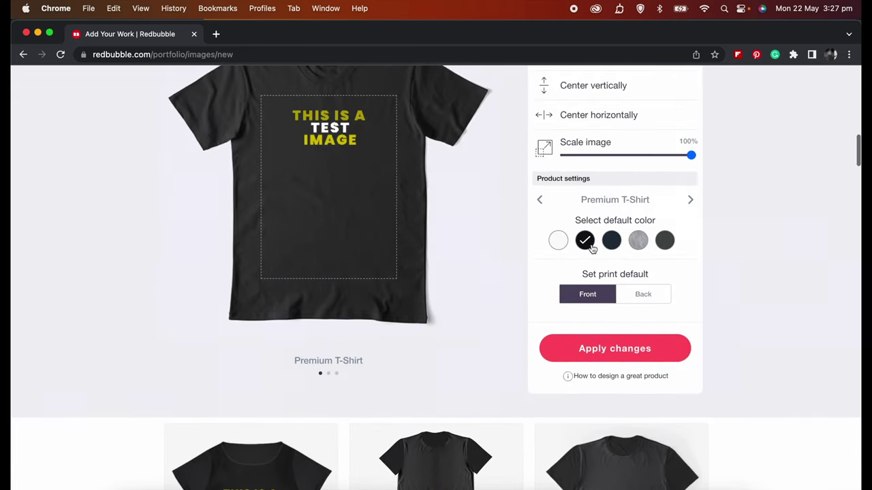
scroll(603, 346, "down", 1)
- Apply the Large Print Clothing changes, then set the bucket hat's default colour to black and apply
left_click(602, 334)
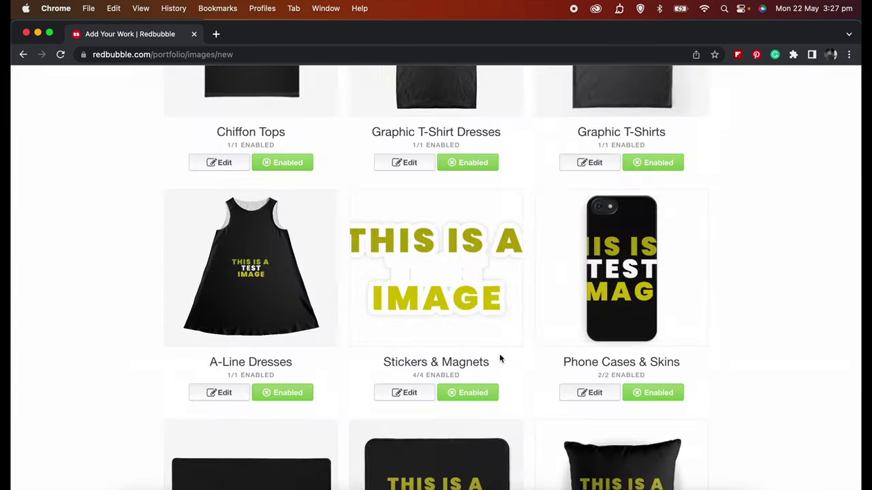
scroll(500, 356, "up", 10)
left_click(607, 343)
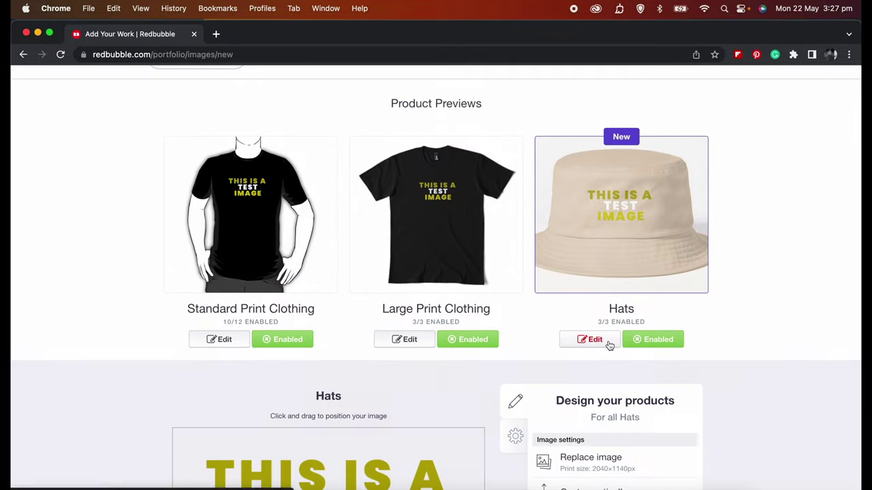
scroll(648, 211, "down", 5)
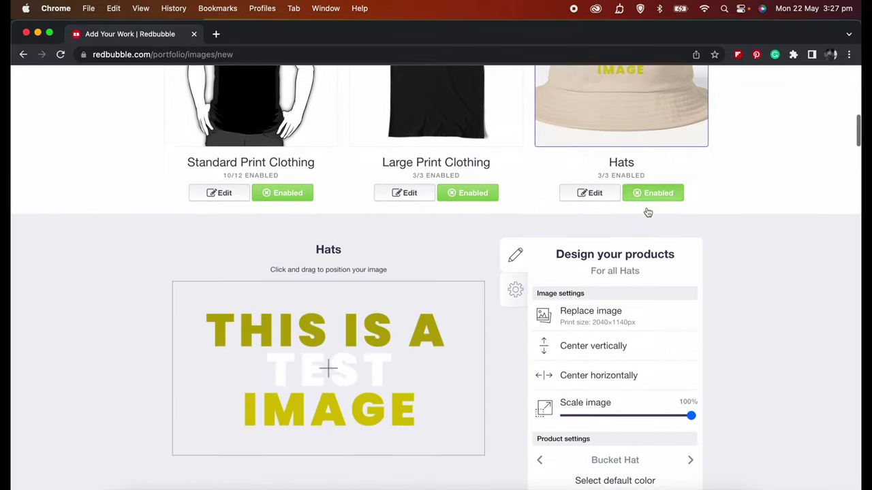
scroll(617, 327, "down", 2)
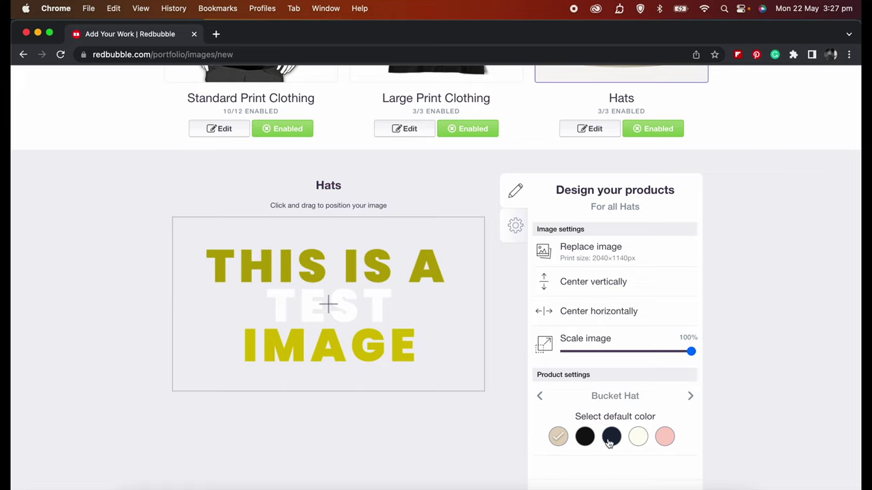
left_click(587, 439)
scroll(621, 412, "down", 3)
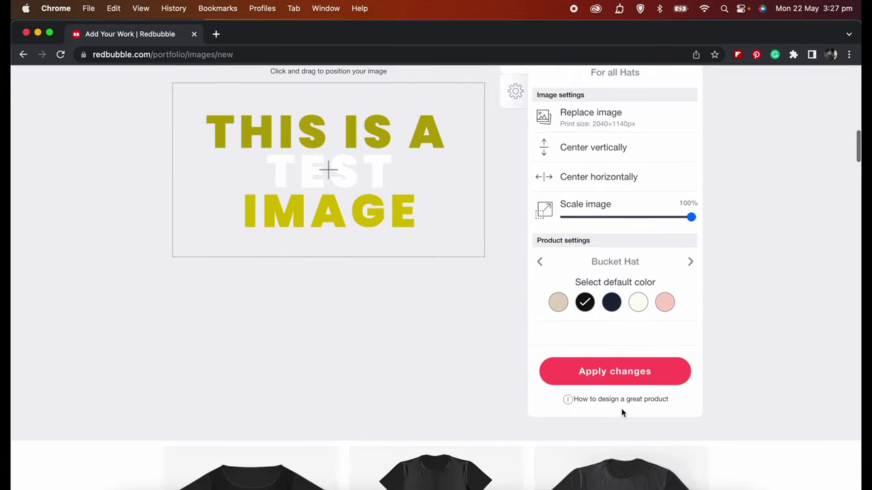
left_click(628, 378)
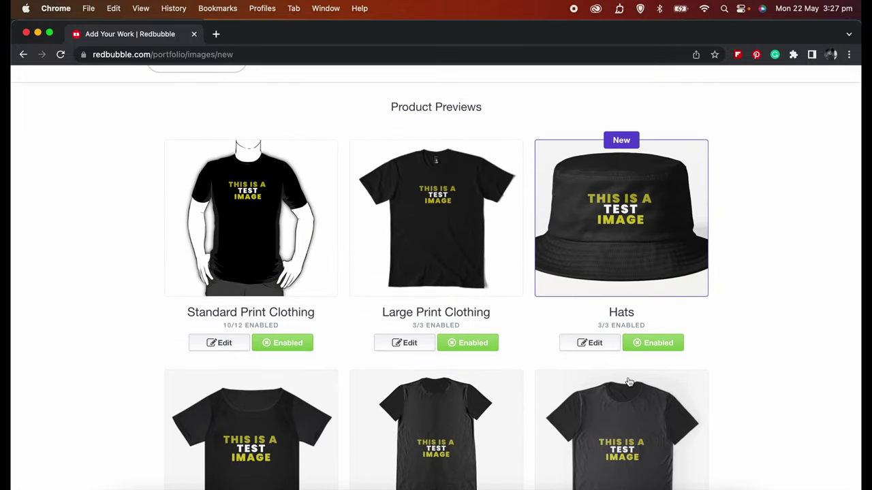
- Scroll down to the work's Media, Collections and visibility options
scroll(629, 382, "down", 7)
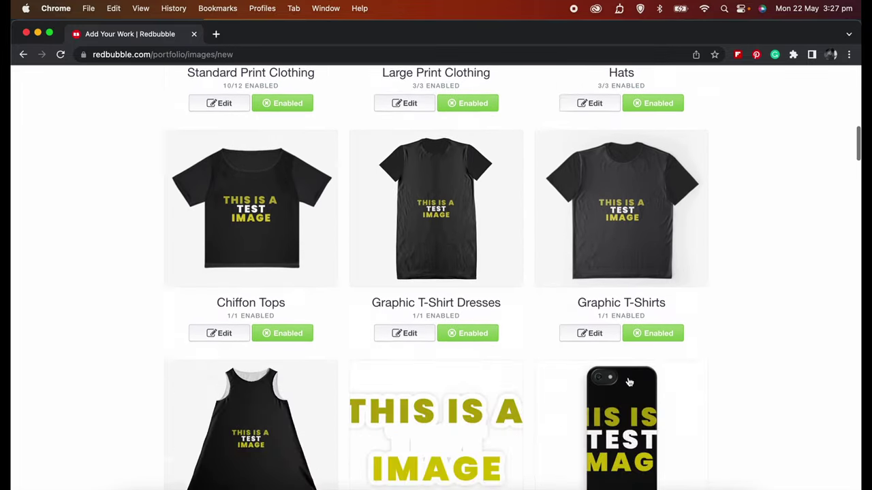
scroll(629, 382, "down", 20)
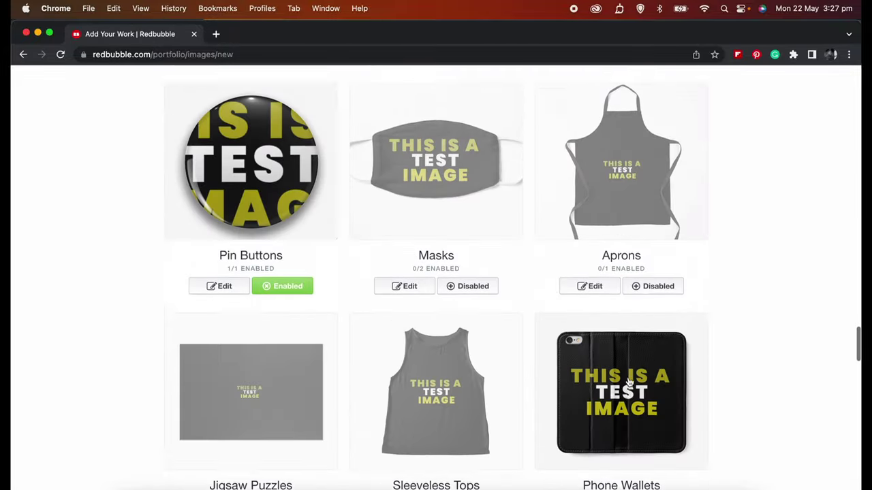
scroll(630, 382, "down", 10)
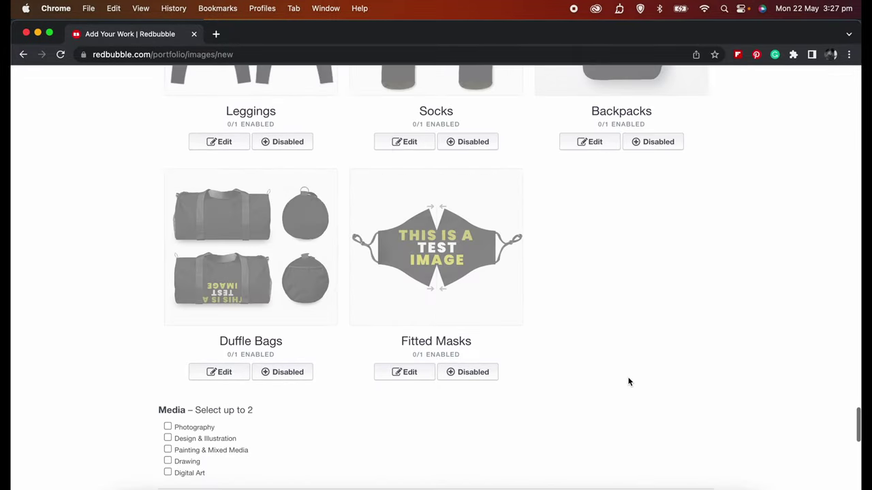
scroll(629, 382, "down", 4)
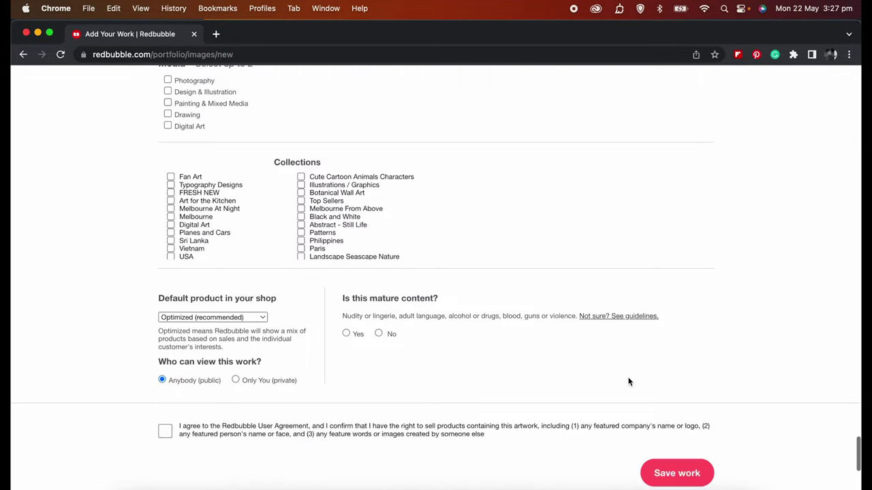
- Set visibility to Only You, accept the user agreement, mark it not mature, and save the work
left_click(236, 381)
left_click(165, 350)
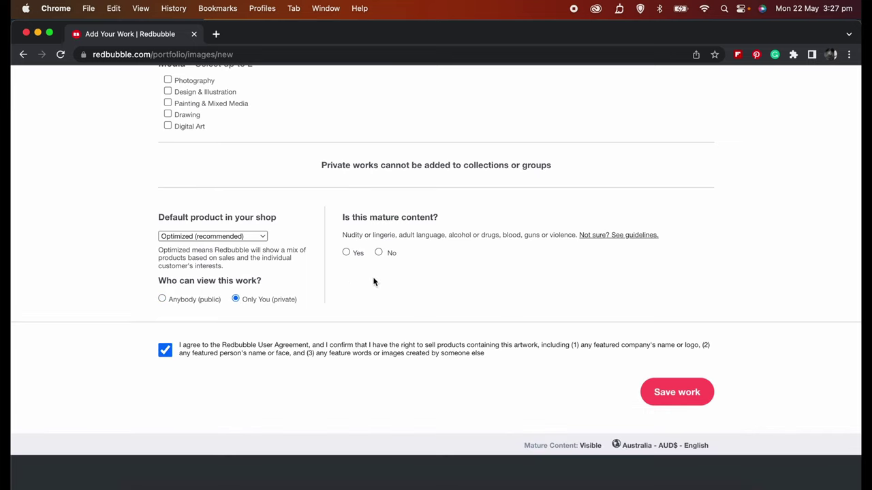
left_click(380, 253)
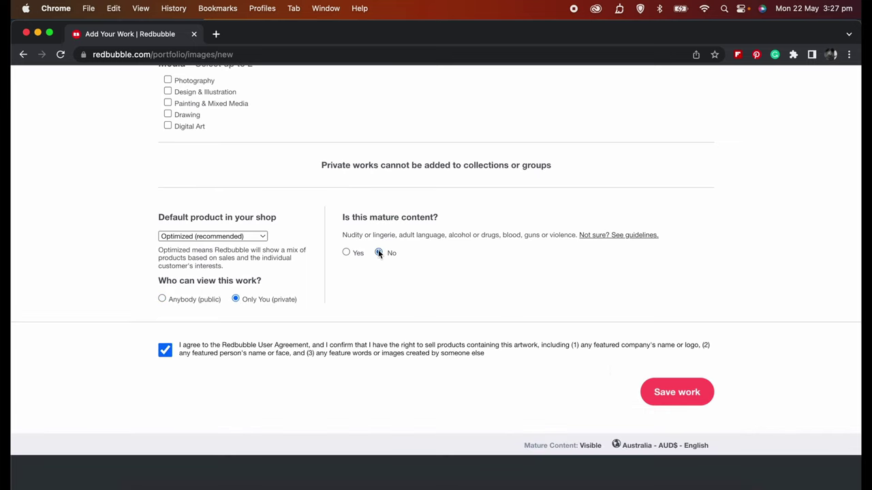
left_click(667, 392)
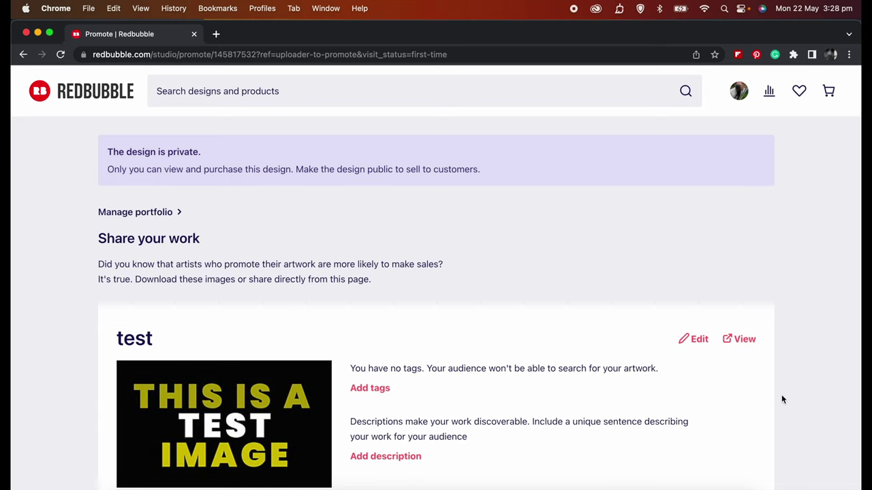
scroll(730, 402, "down", 5)
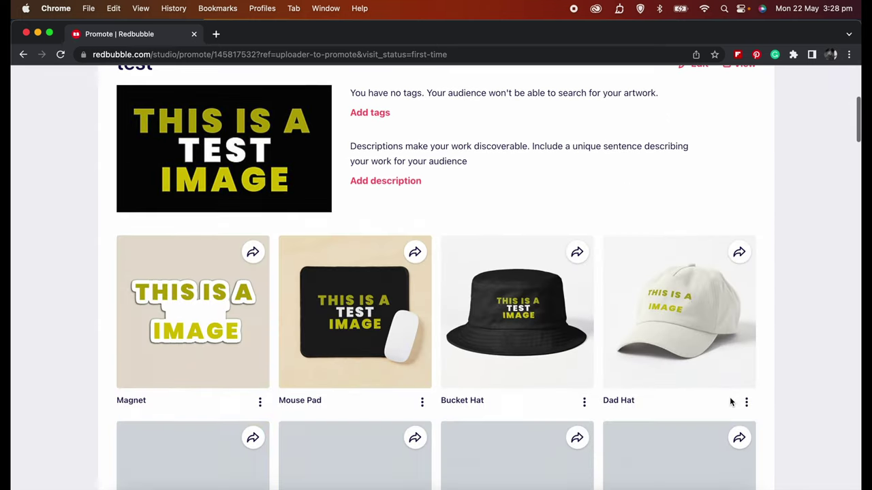
scroll(729, 397, "down", 2)
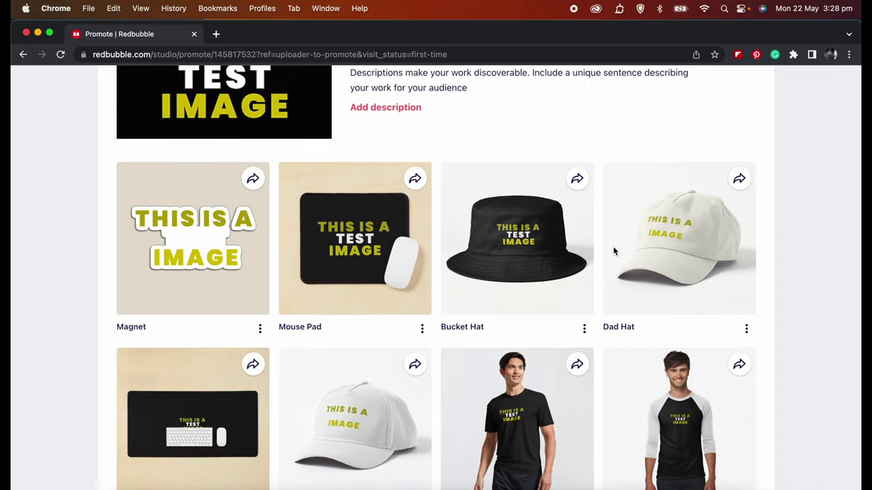
scroll(690, 241, "down", 1)
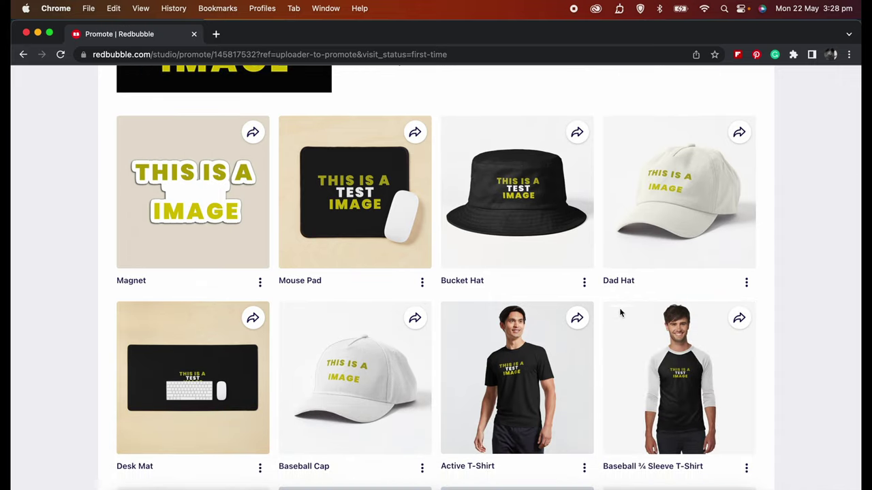
scroll(364, 409, "down", 3)
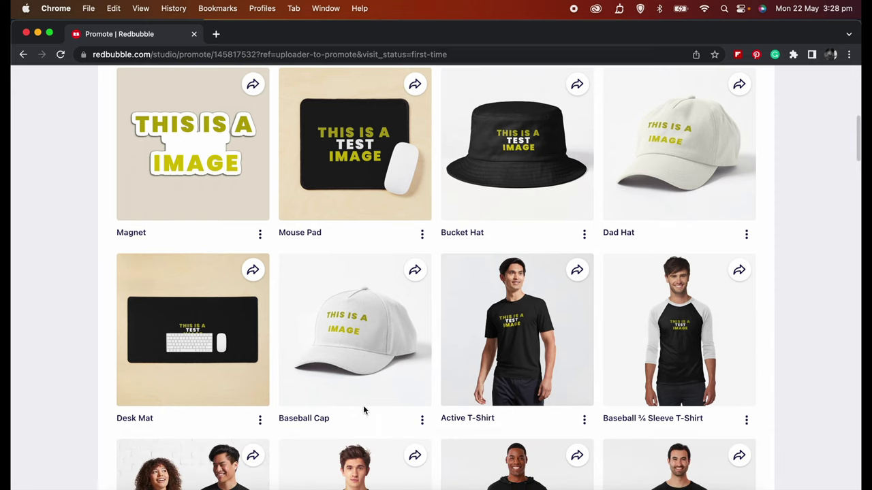
scroll(364, 408, "up", 2)
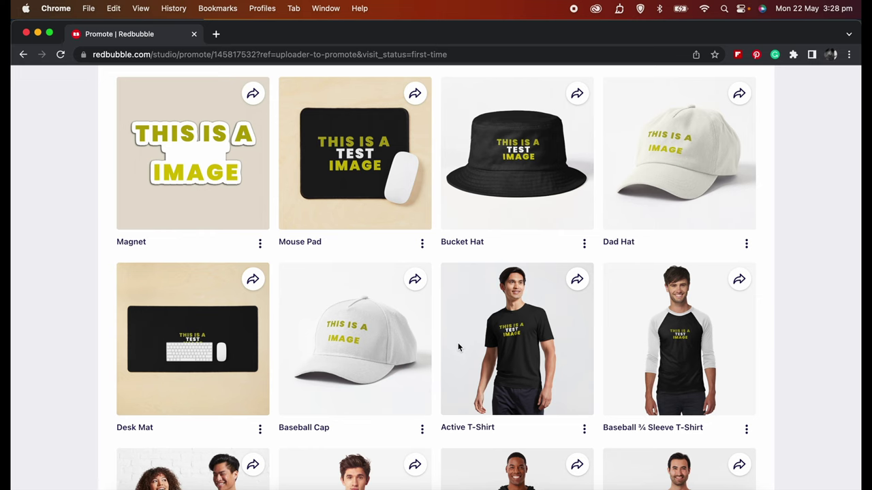
scroll(458, 347, "down", 10)
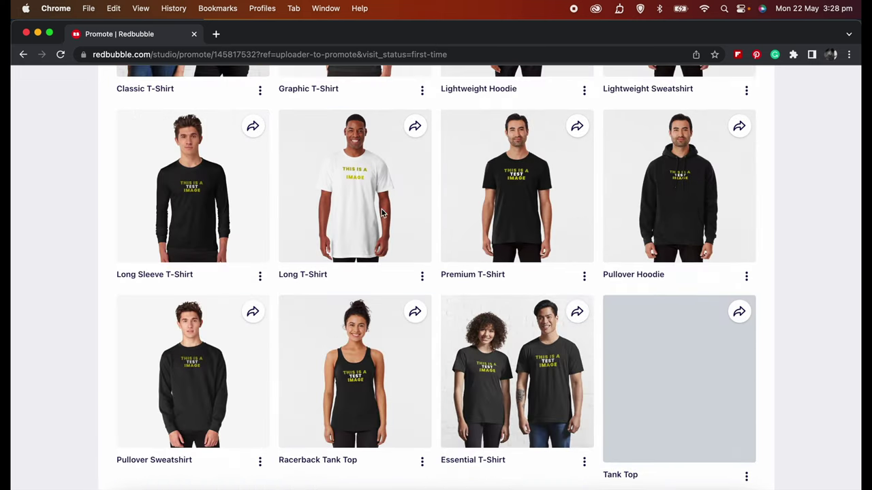
scroll(389, 233, "down", 5)
scroll(389, 234, "down", 5)
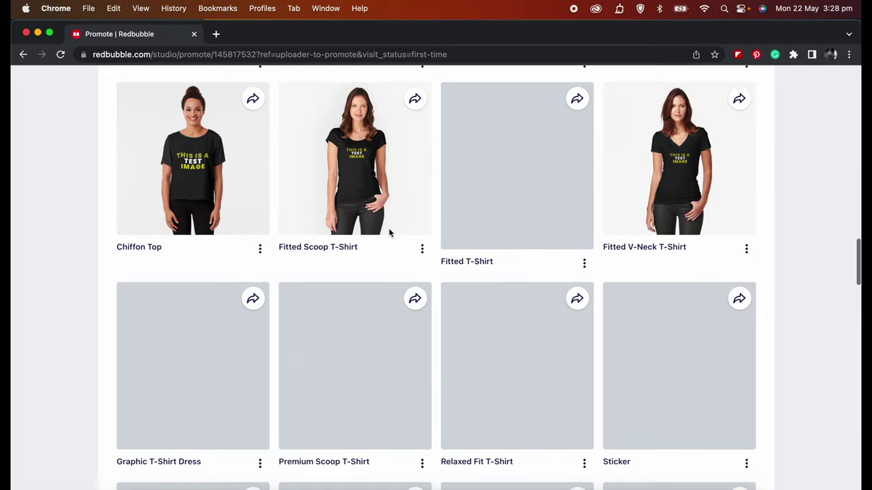
scroll(389, 234, "down", 2)
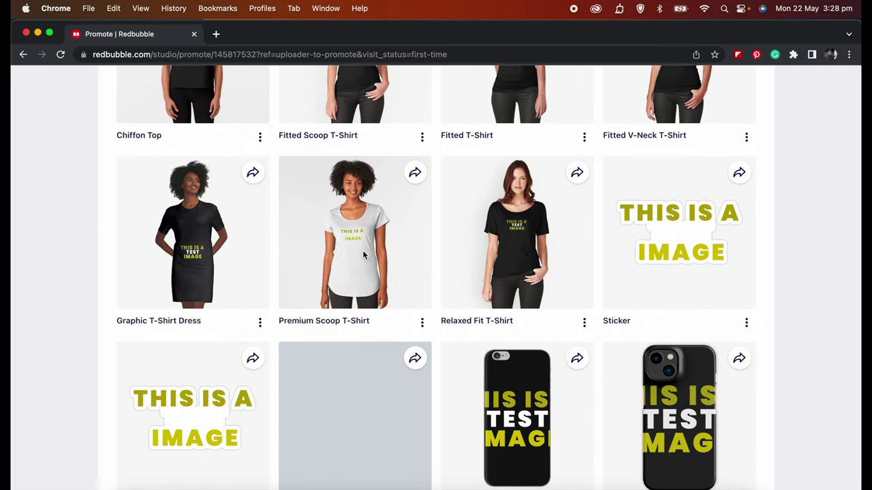
scroll(375, 284, "down", 12)
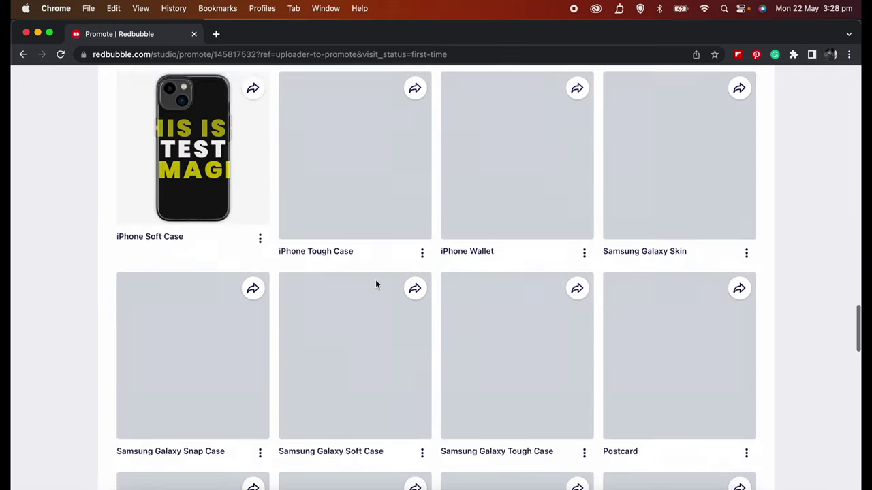
scroll(375, 285, "down", 2)
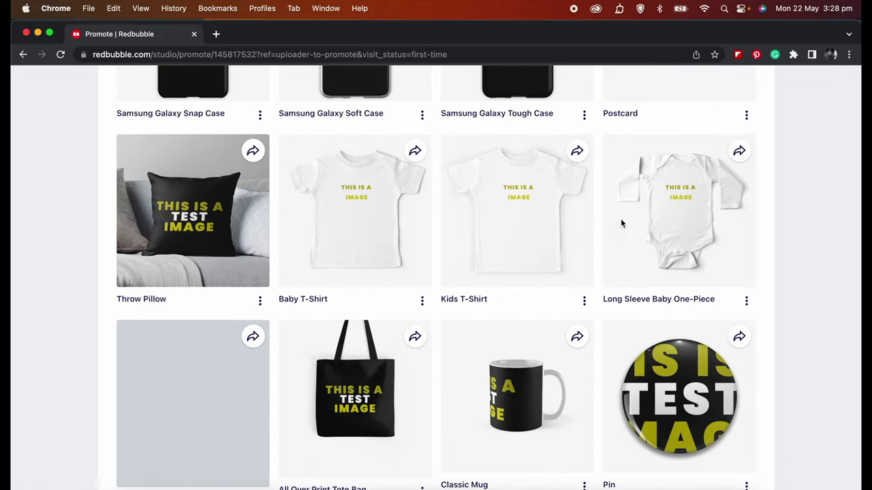
scroll(570, 246, "down", 9)
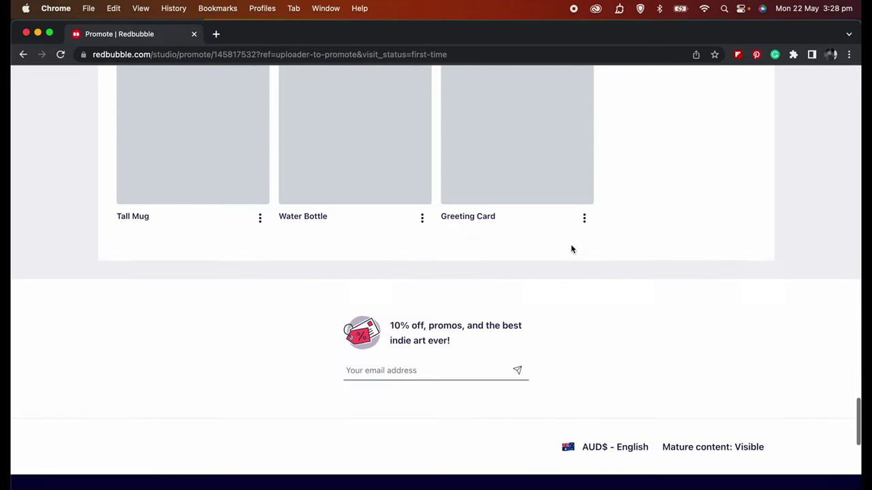
scroll(570, 245, "up", 10)
scroll(571, 249, "down", 6)
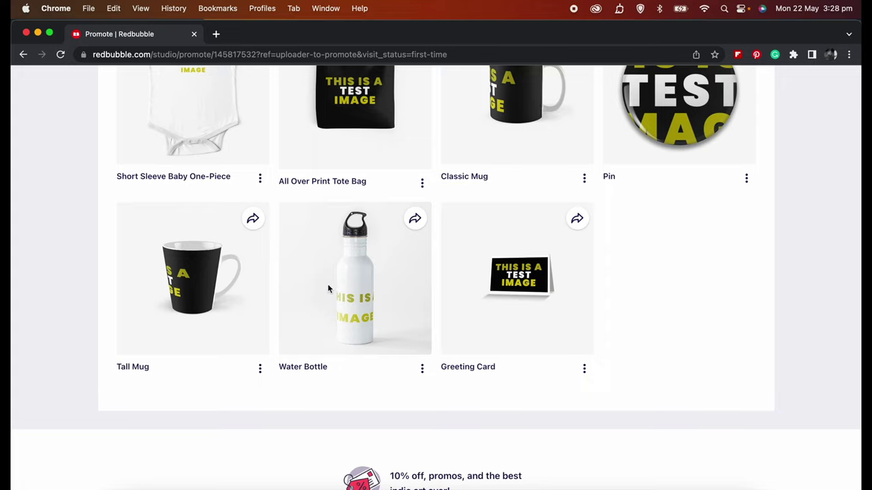
scroll(385, 301, "up", 15)
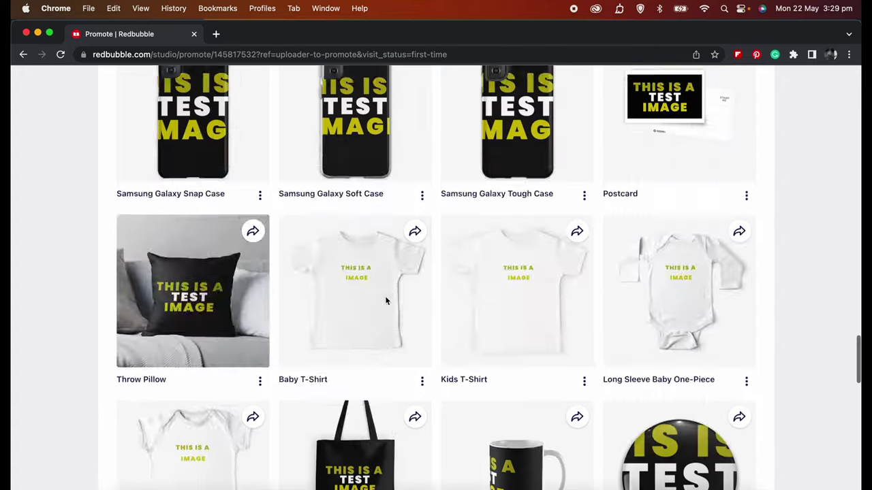
scroll(385, 296, "up", 10)
scroll(383, 300, "down", 5)
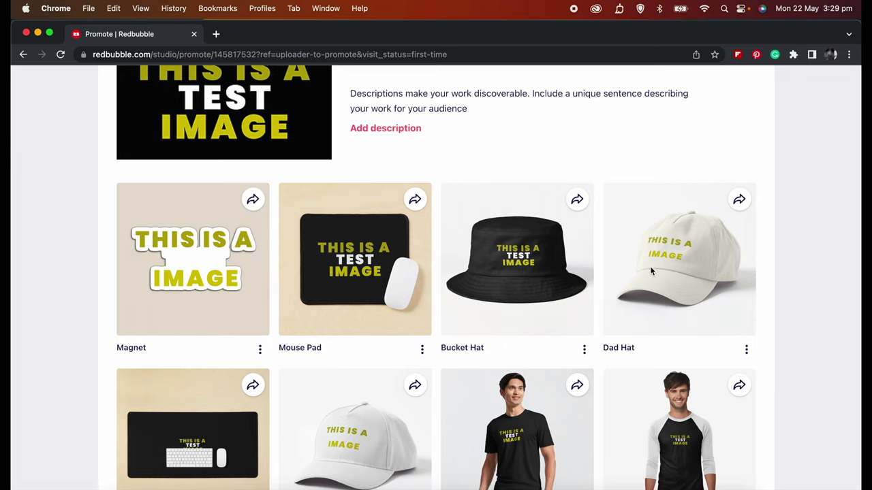
scroll(550, 331, "up", 5)
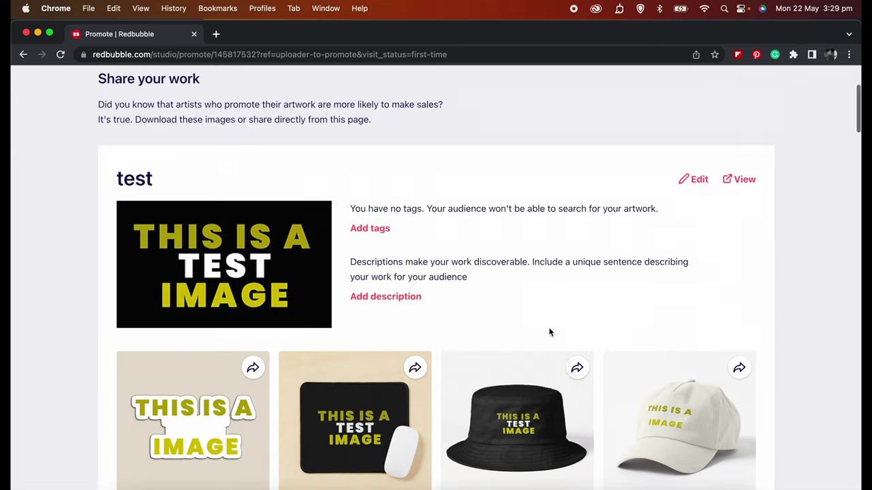
- Open Edit Your Work for 'test' and scroll to the Product Previews grid
left_click(699, 180)
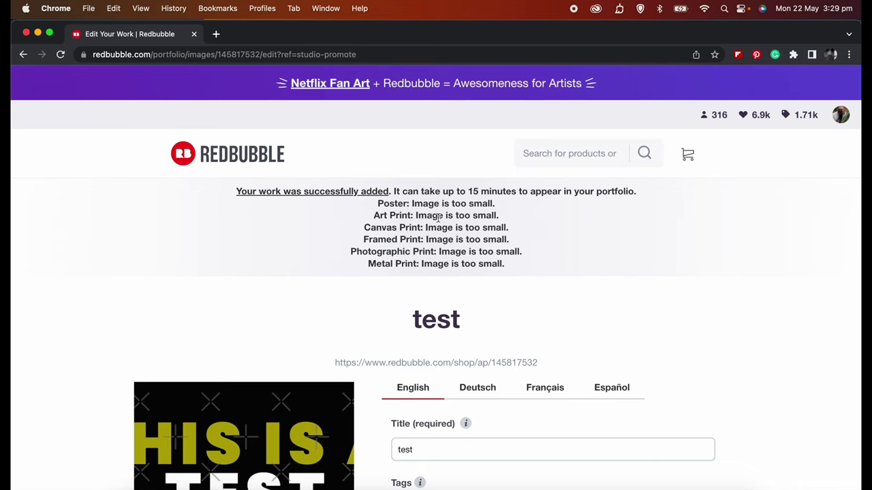
scroll(430, 266, "down", 3)
scroll(431, 265, "down", 3)
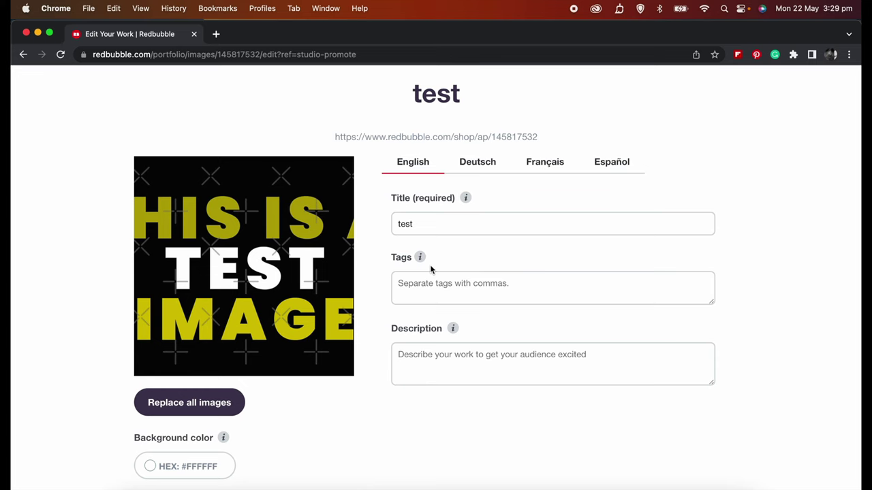
scroll(430, 264, "down", 10)
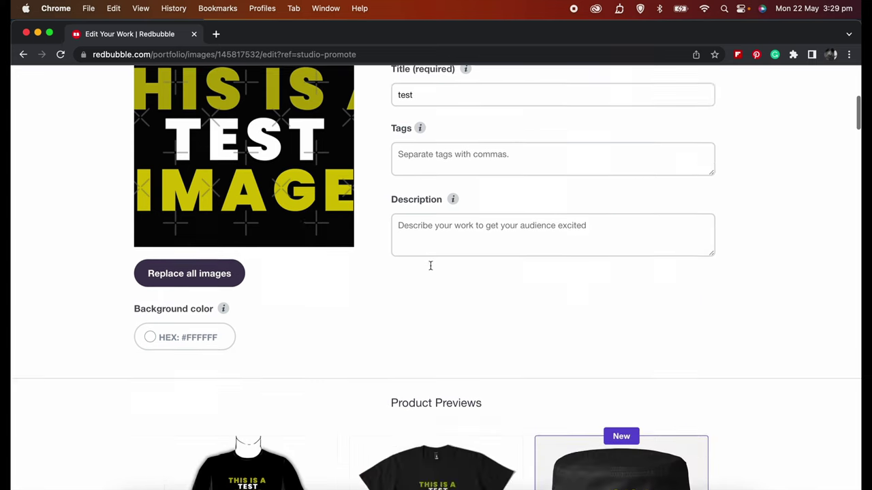
scroll(430, 269, "down", 2)
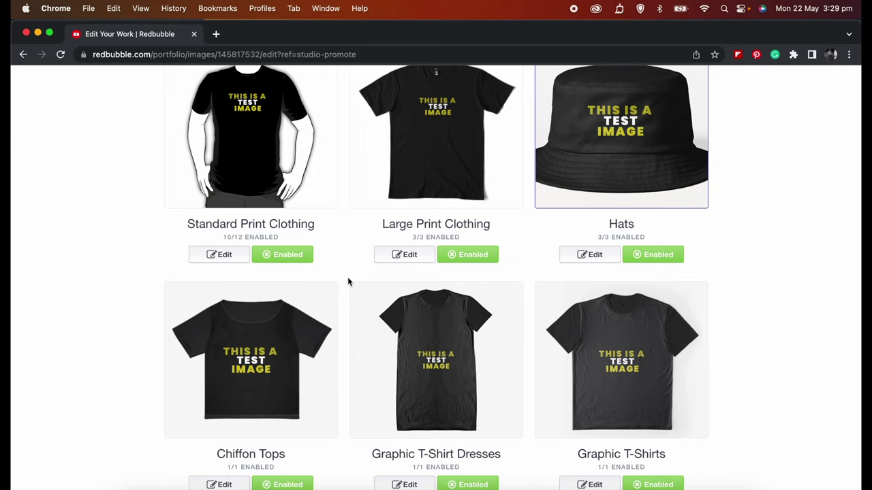
scroll(359, 251, "up", 2)
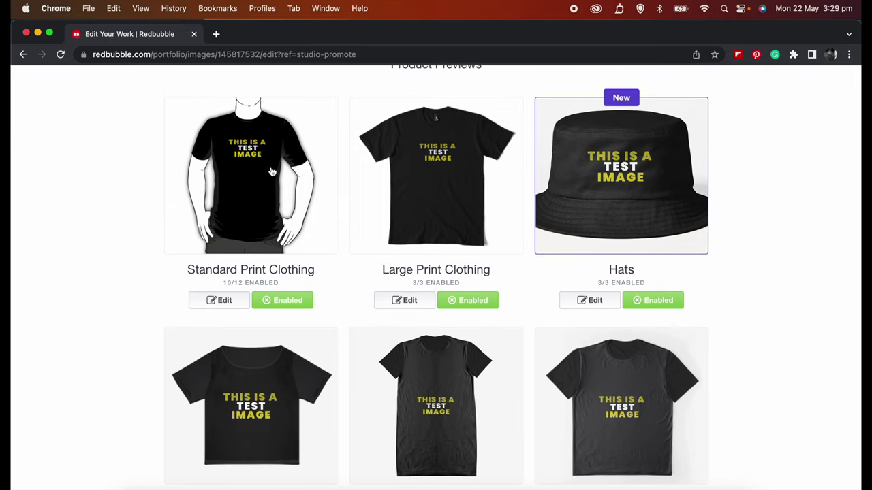
- Set black as the Kids Clothes default for the baby one-pieces, Baby T-Shirt and Kids T-Shirt, then apply
left_click(228, 304)
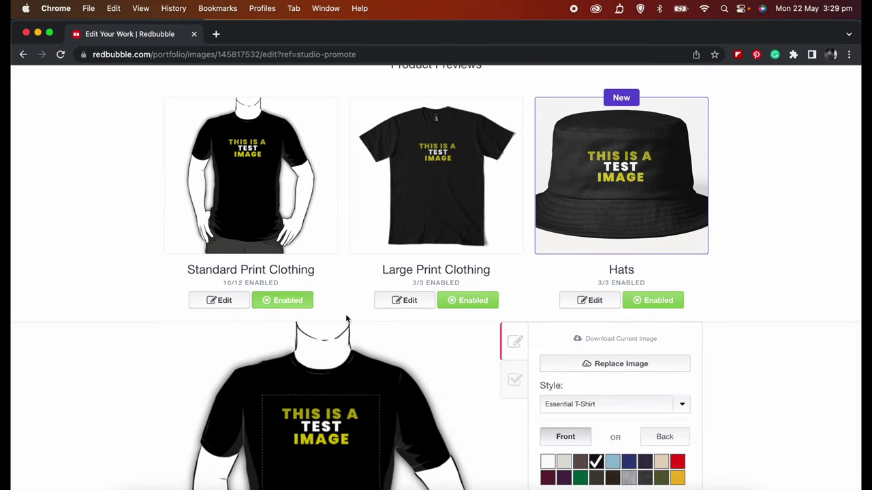
left_click(515, 387)
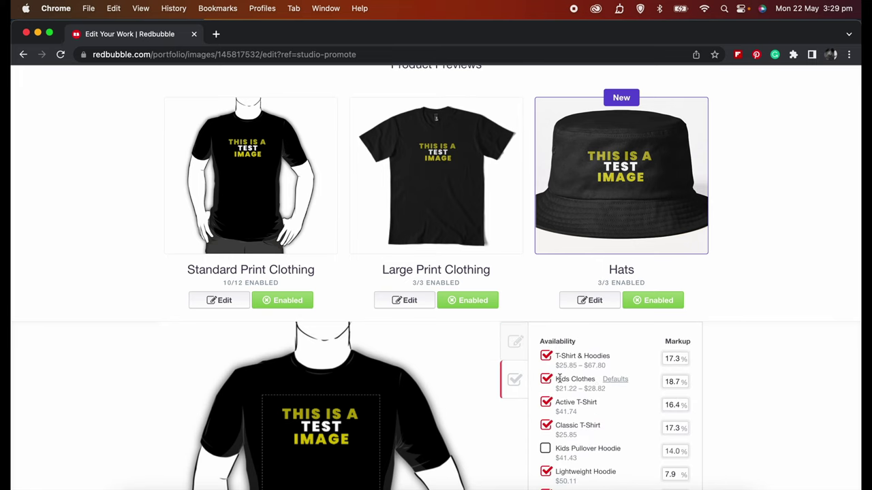
left_click(617, 381)
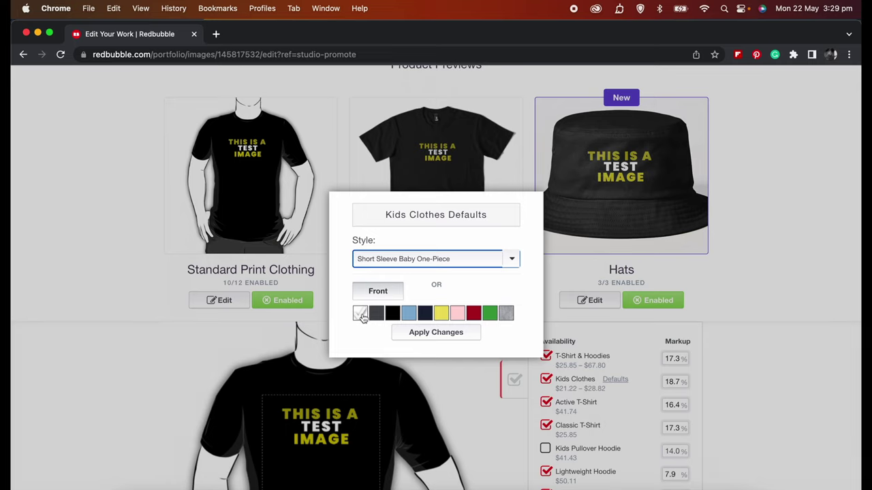
left_click(394, 316)
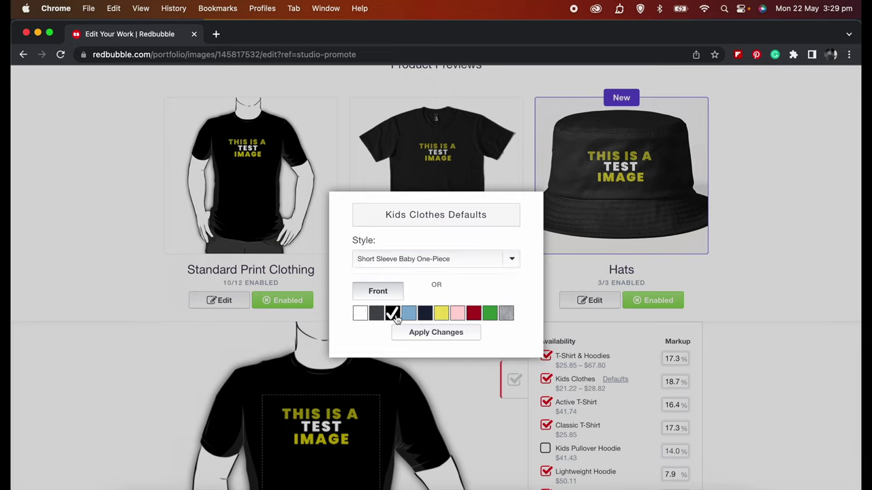
left_click(431, 263)
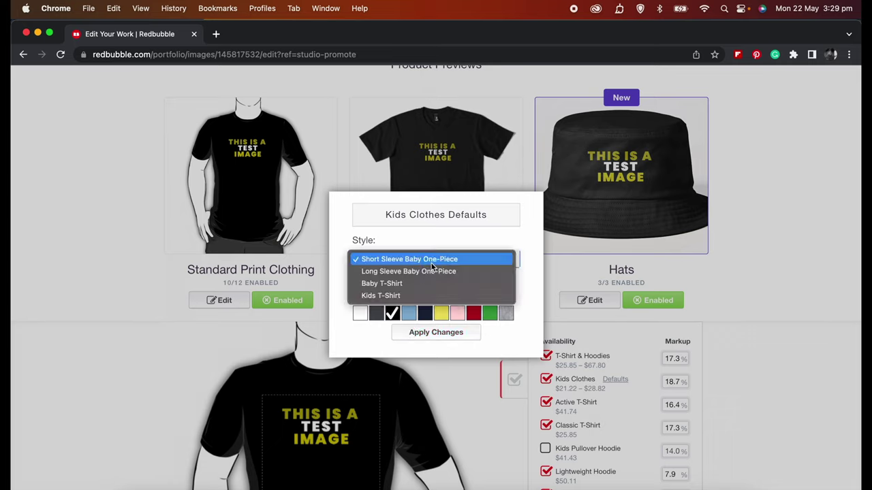
left_click(427, 271)
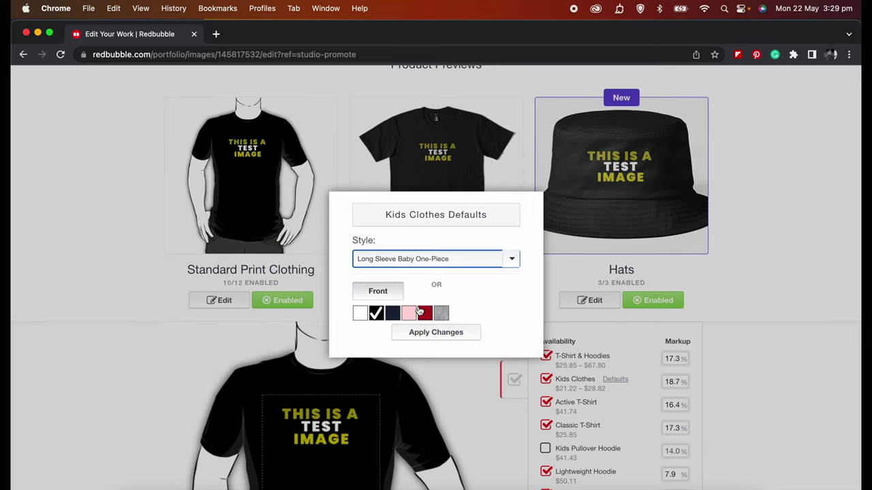
left_click(413, 259)
left_click(415, 274)
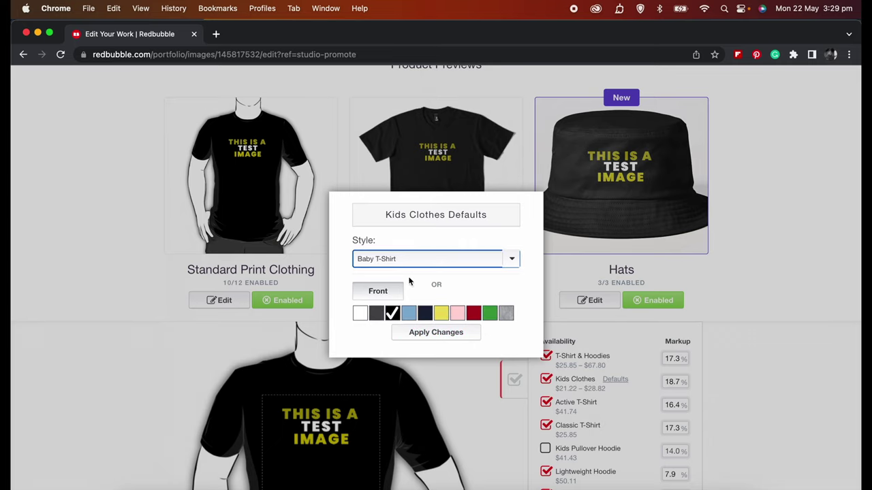
left_click(414, 259)
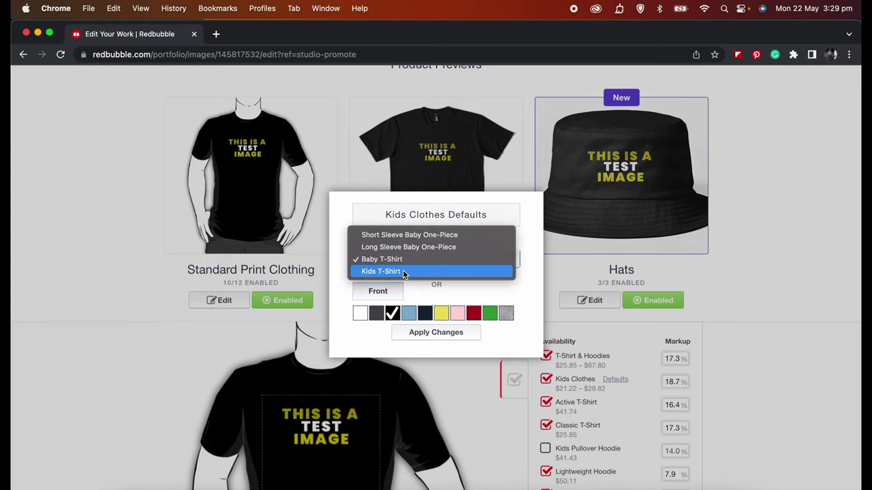
left_click(403, 271)
left_click(421, 350)
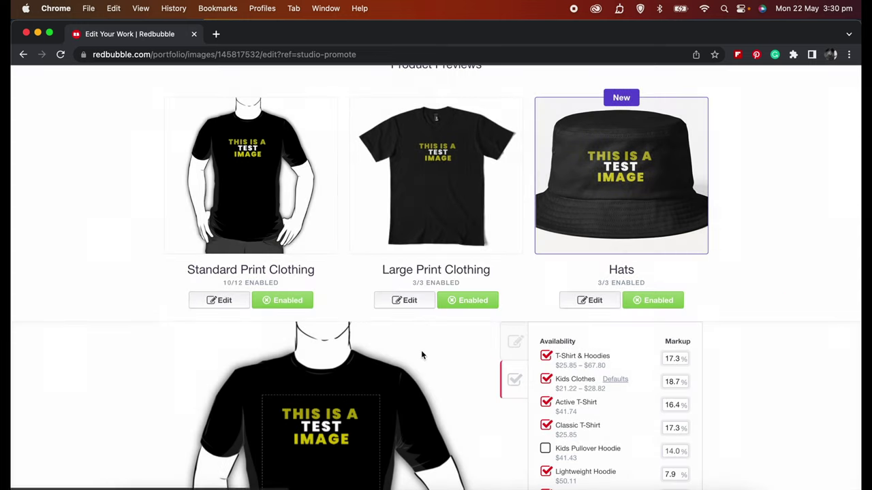
- Save the Standard Print Clothing changes and make the Large Print Premium Scoop T-Shirt default black
scroll(421, 350, "down", 4)
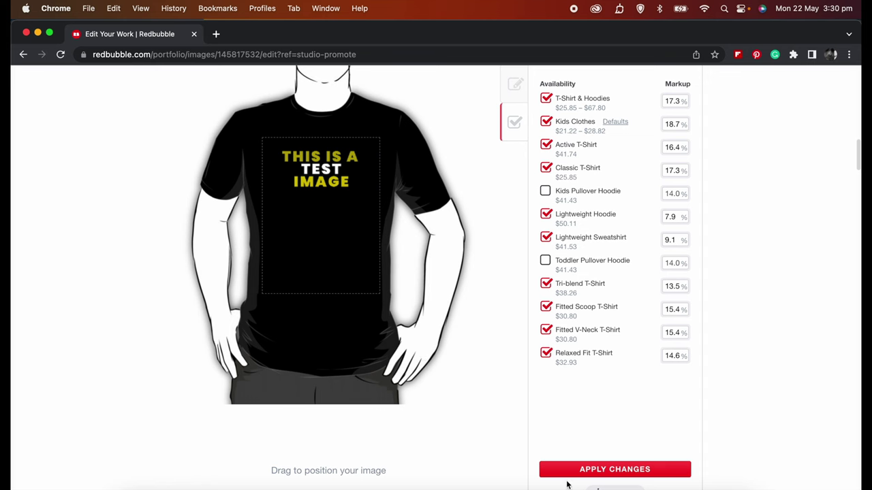
left_click(586, 470)
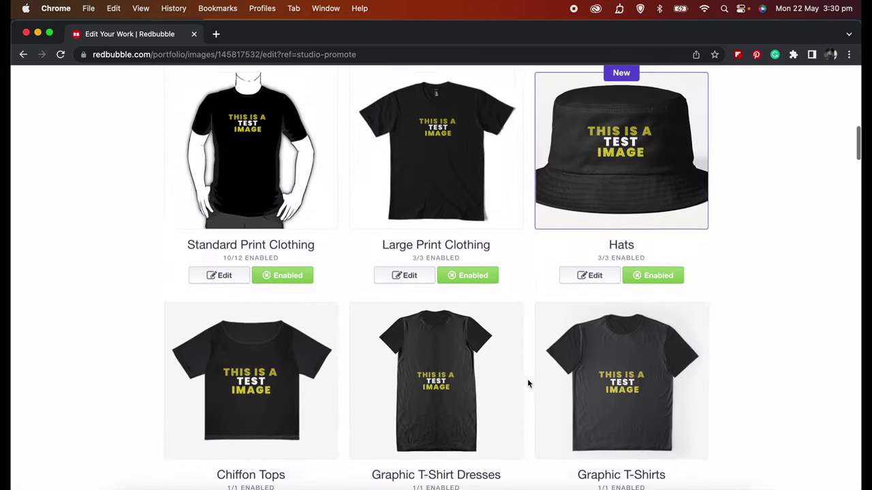
left_click(416, 286)
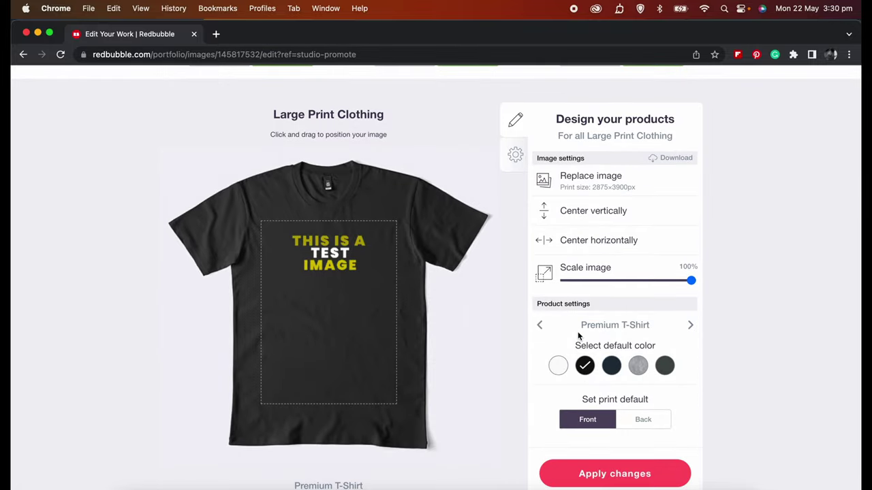
left_click(691, 326)
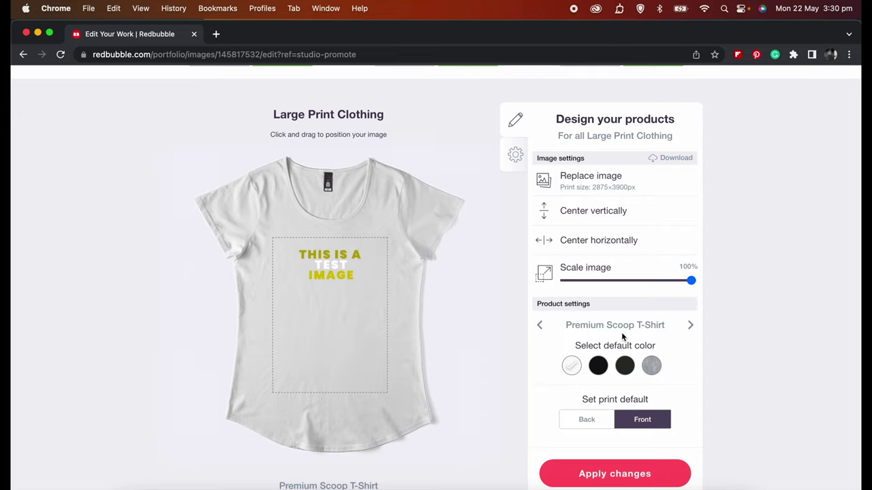
left_click(599, 366)
- Make black the Long T-Shirt's default colour and apply the Large Print Clothing changes
left_click(691, 327)
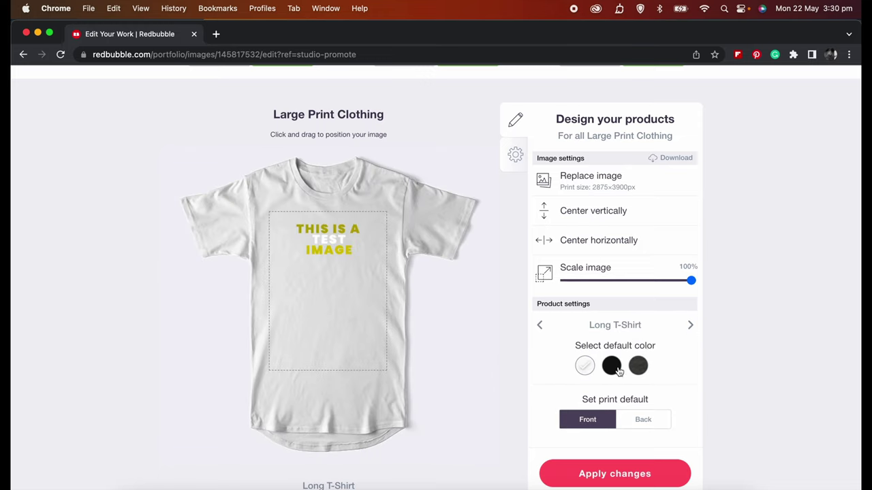
left_click(616, 370)
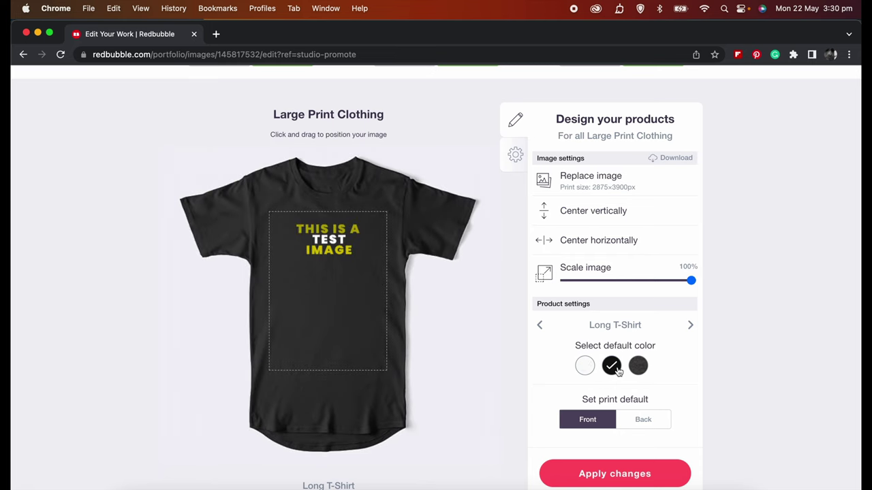
scroll(614, 389, "down", 2)
left_click(612, 399)
scroll(612, 397, "down", 10)
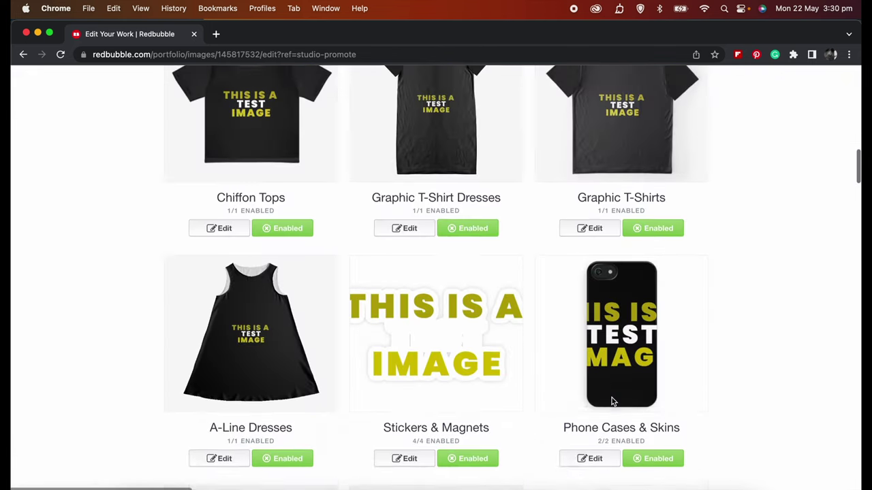
scroll(608, 384, "up", 4)
- In the Hats settings, make navy the Baseball Cap's default colour
left_click(590, 333)
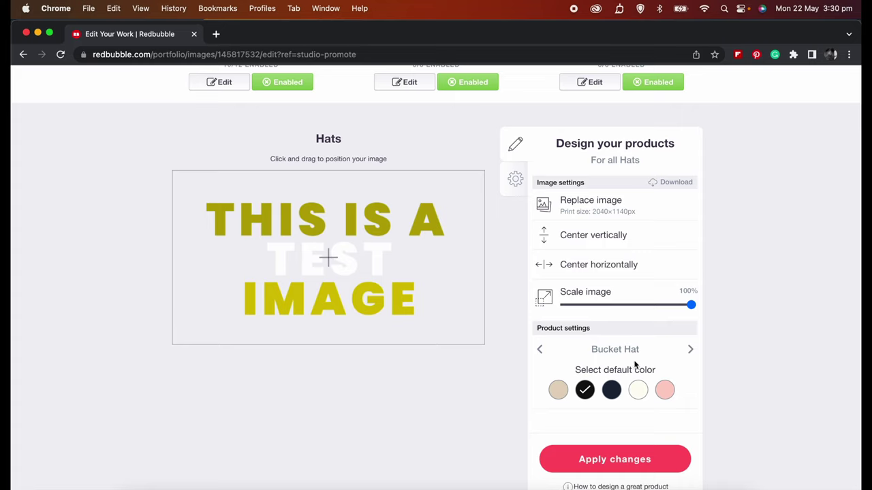
left_click(690, 350)
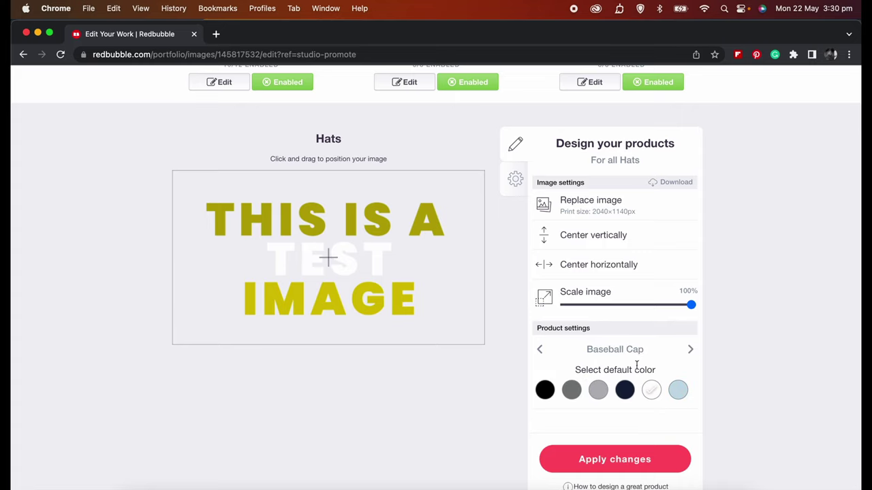
left_click(604, 394)
scroll(620, 361, "up", 3)
scroll(616, 357, "down", 2)
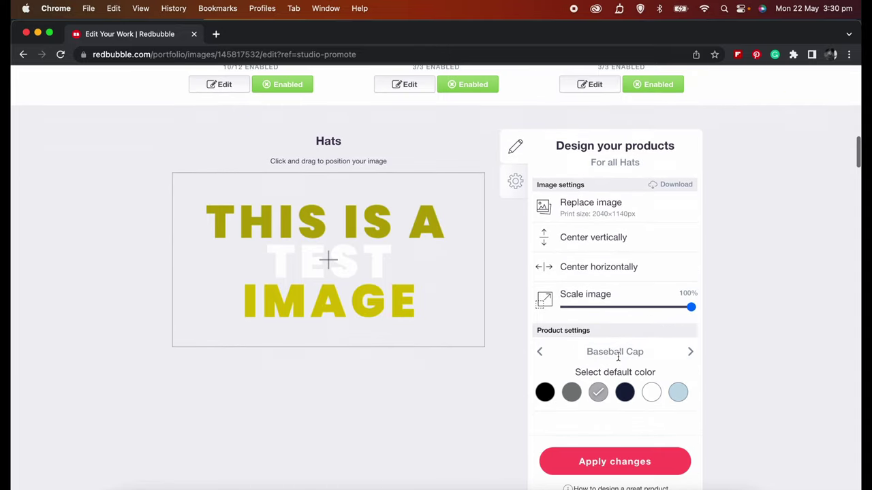
left_click(622, 392)
- Make black the Dad Hat's default colour and apply the Hats changes
scroll(622, 395, "down", 3)
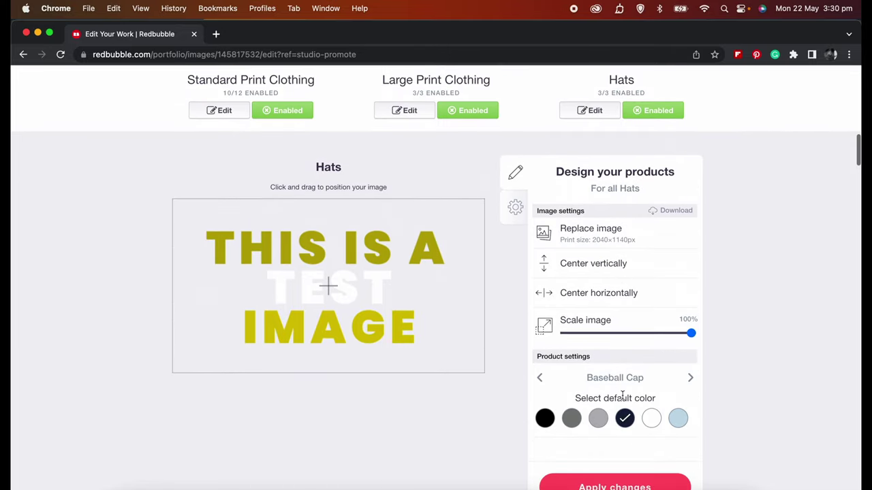
left_click(690, 378)
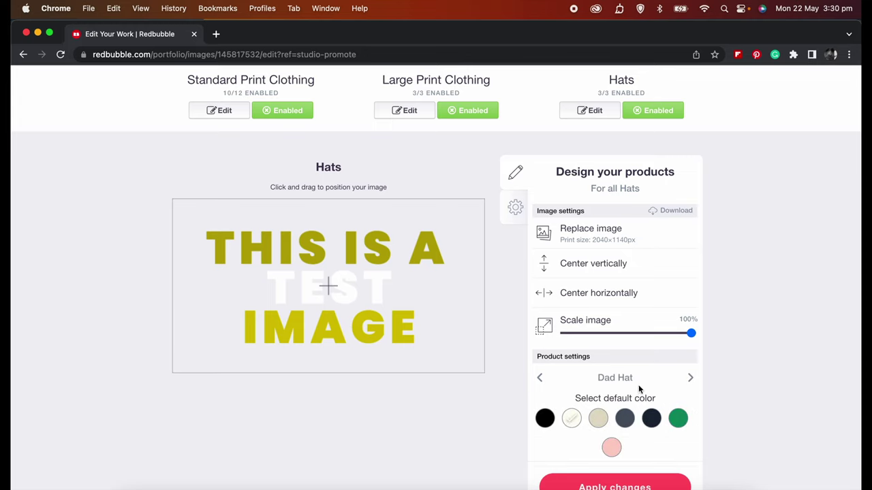
left_click(549, 419)
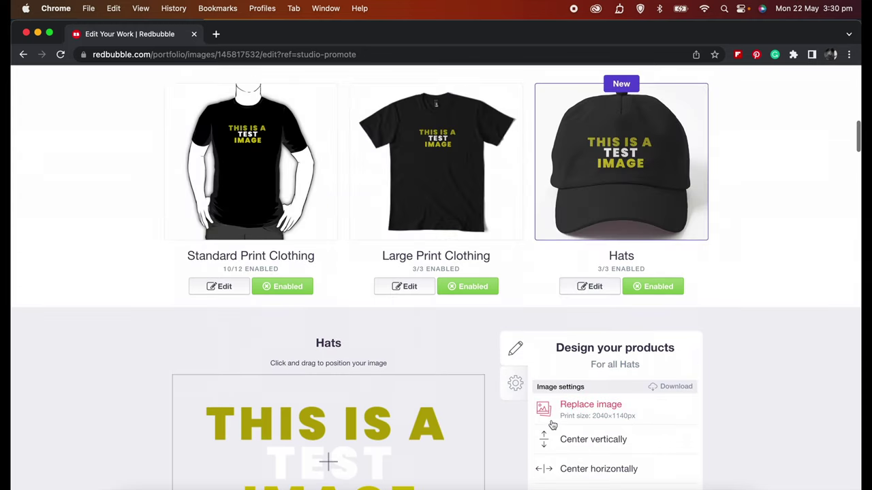
scroll(552, 422, "down", 6)
scroll(563, 477, "down", 1)
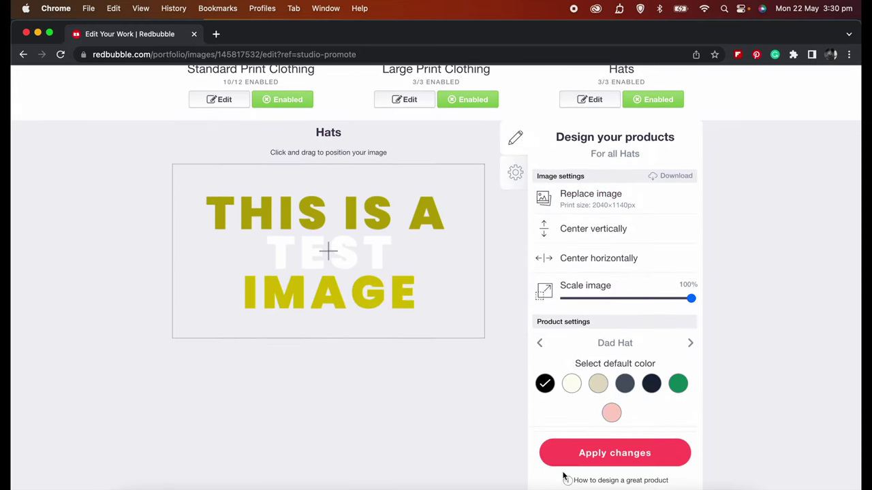
left_click(561, 458)
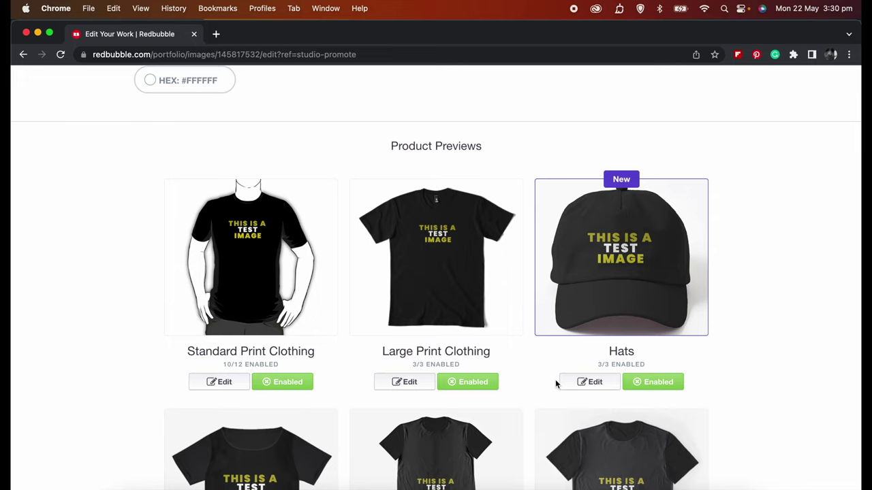
- Accept the user agreement and save the test work as private
scroll(555, 383, "down", 20)
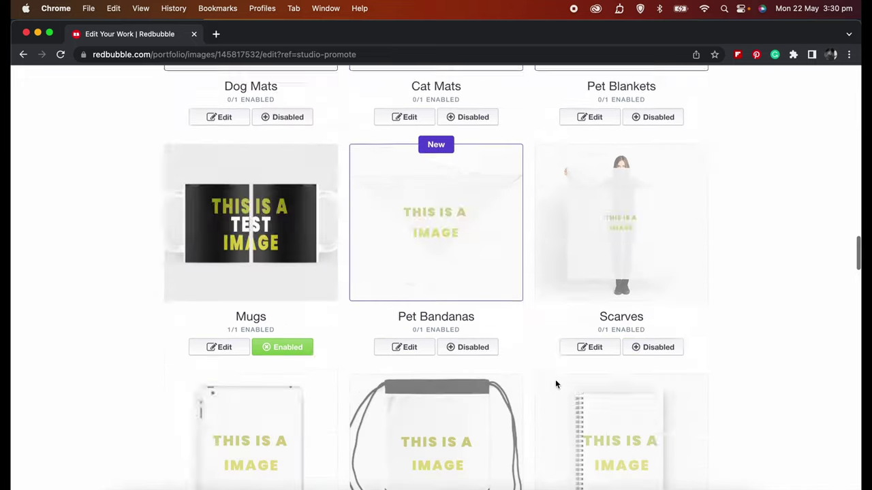
scroll(556, 385, "down", 20)
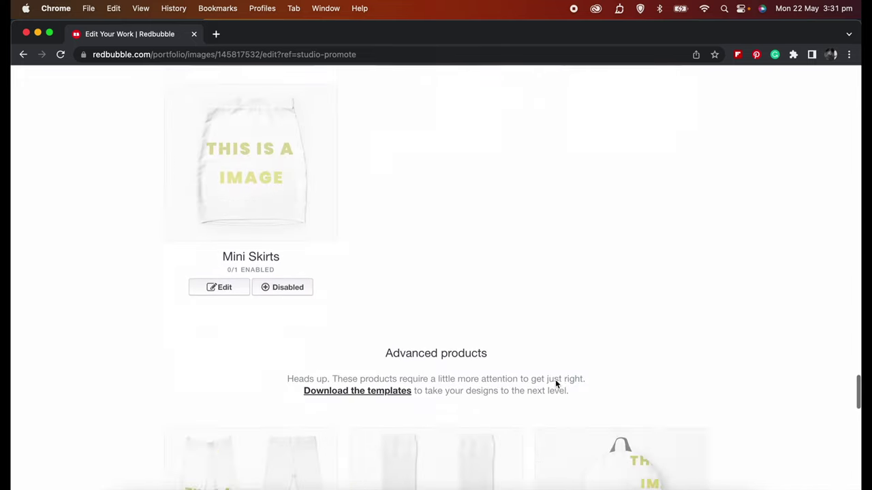
scroll(555, 384, "down", 10)
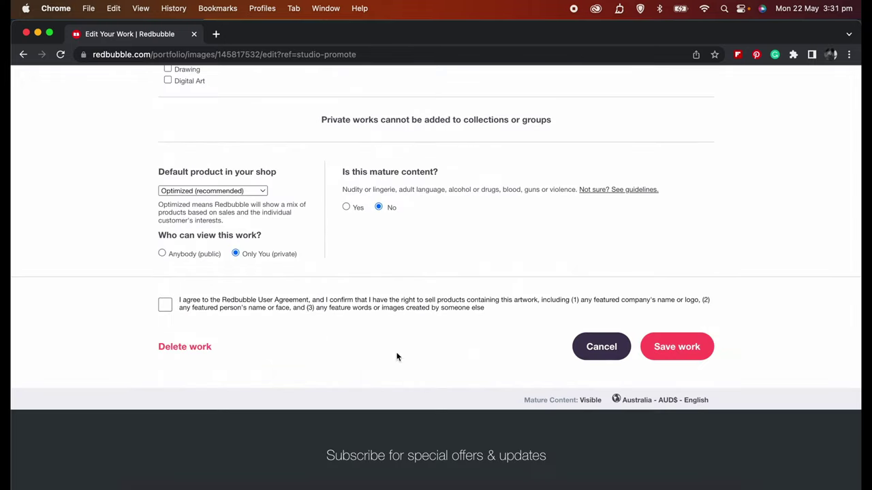
left_click(164, 304)
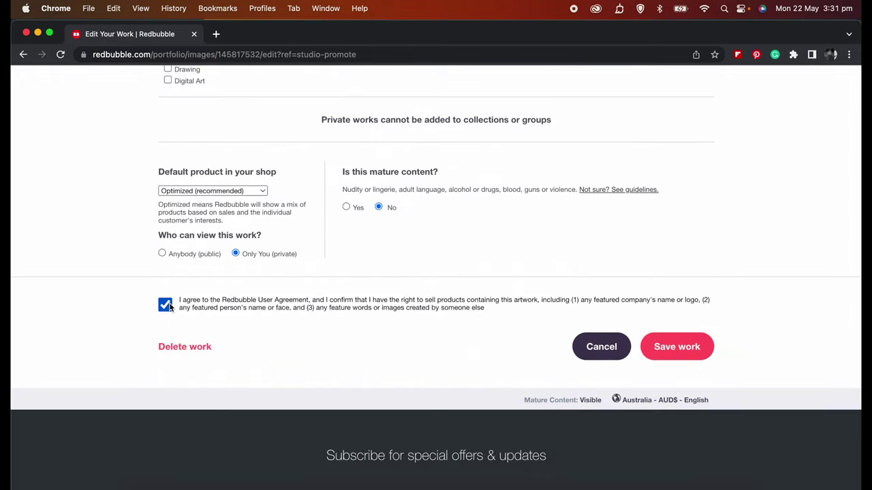
left_click(670, 350)
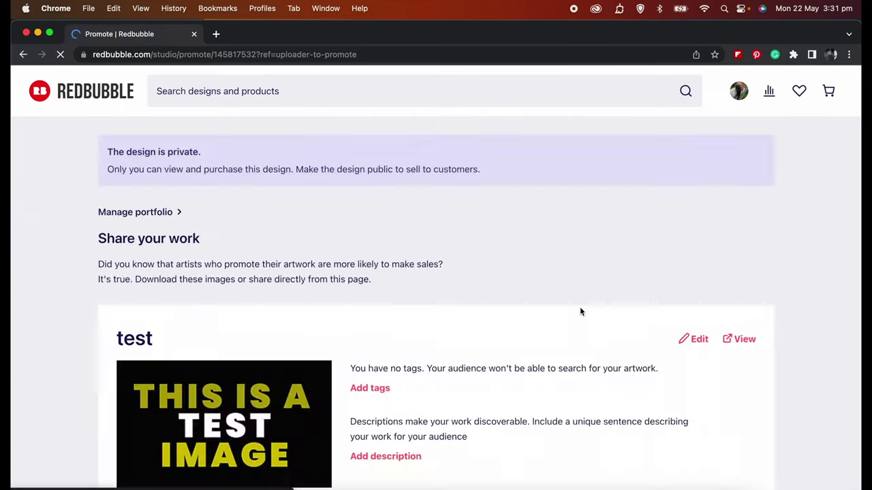
- Scroll the Promote page mockups to check the black Dad Hat, navy cap and black T-shirts
scroll(580, 312, "down", 1)
scroll(581, 312, "down", 5)
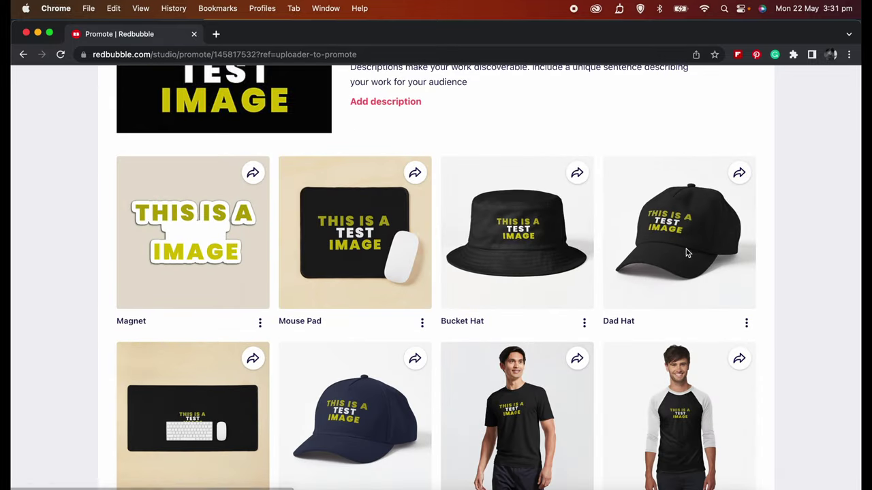
scroll(686, 248, "down", 1)
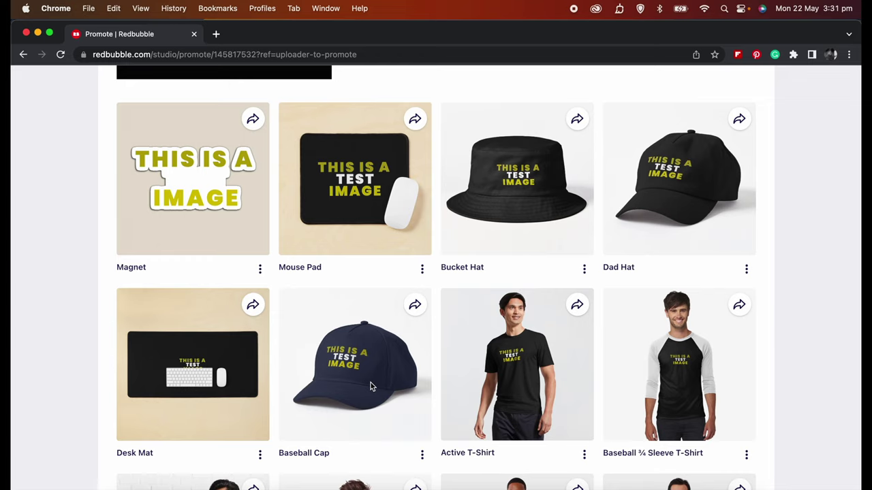
scroll(370, 383, "down", 7)
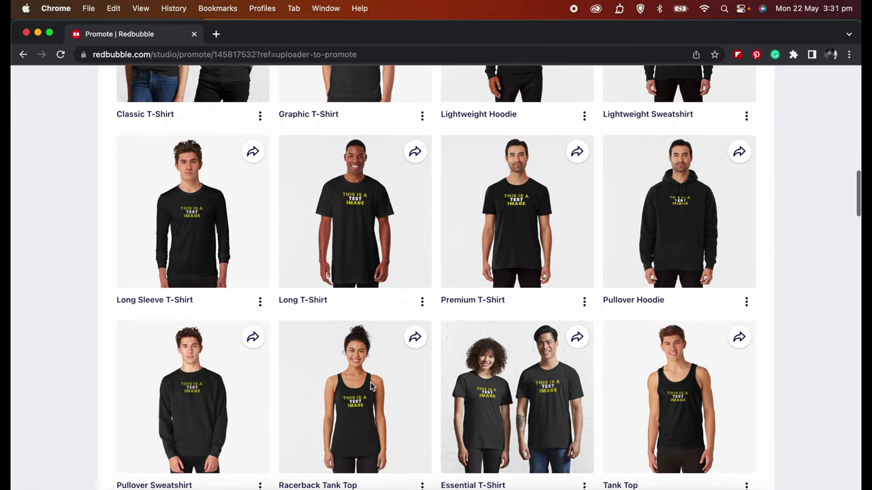
scroll(363, 239, "down", 4)
scroll(363, 239, "down", 4)
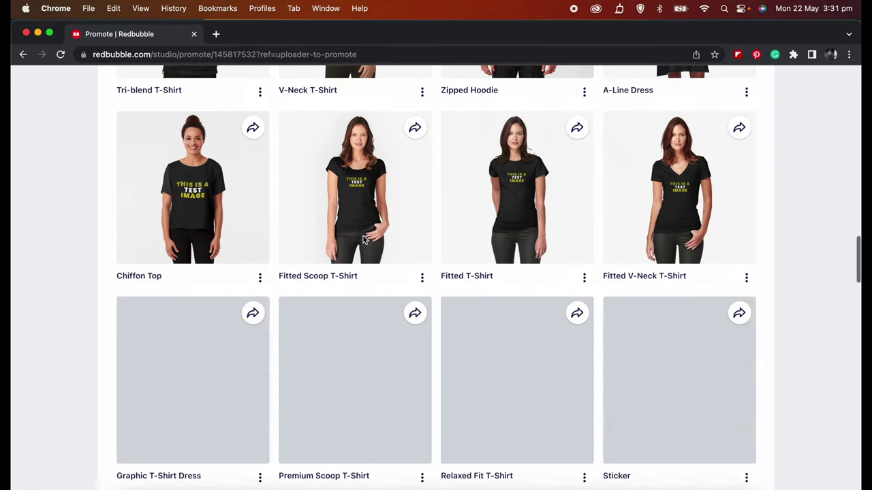
scroll(363, 239, "down", 3)
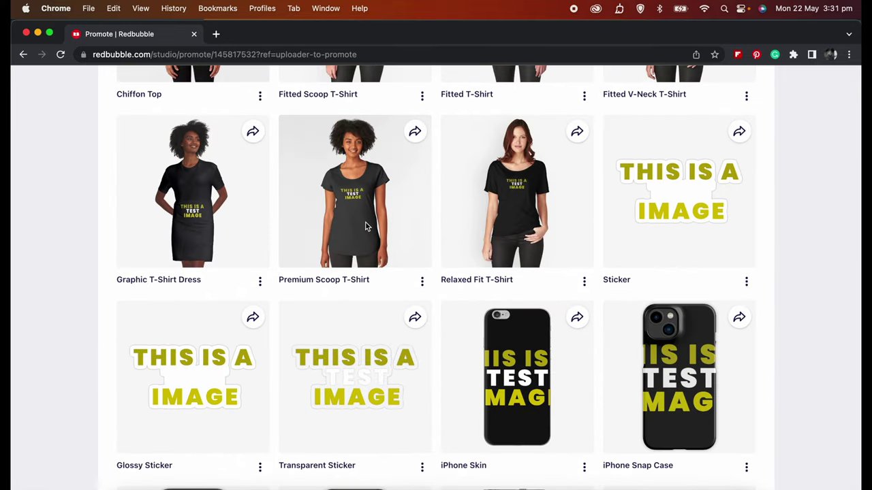
scroll(368, 228, "down", 11)
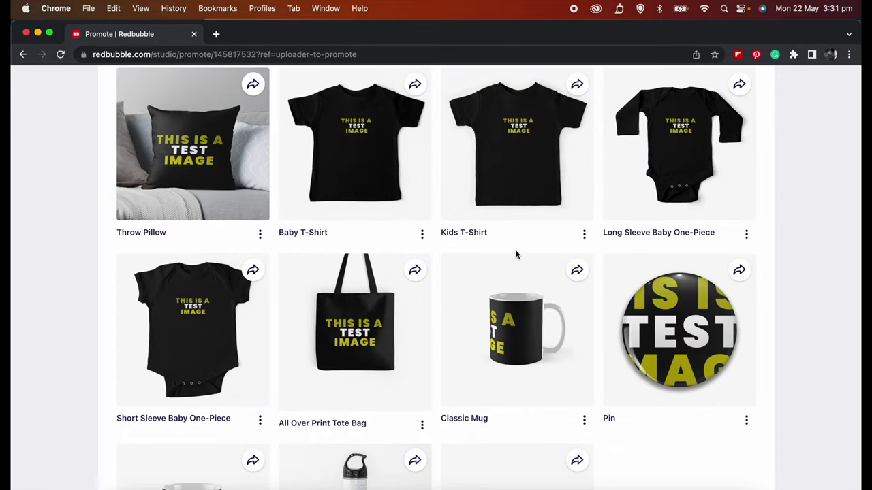
scroll(504, 308, "up", 10)
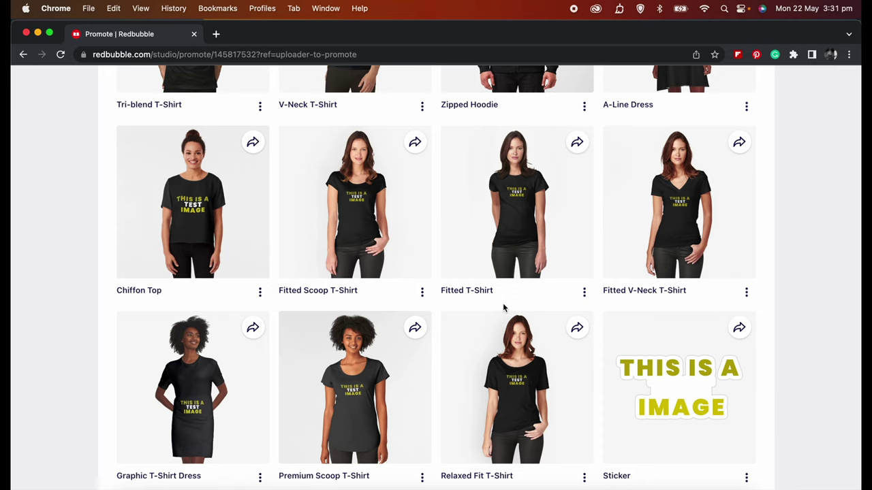
scroll(503, 308, "up", 15)
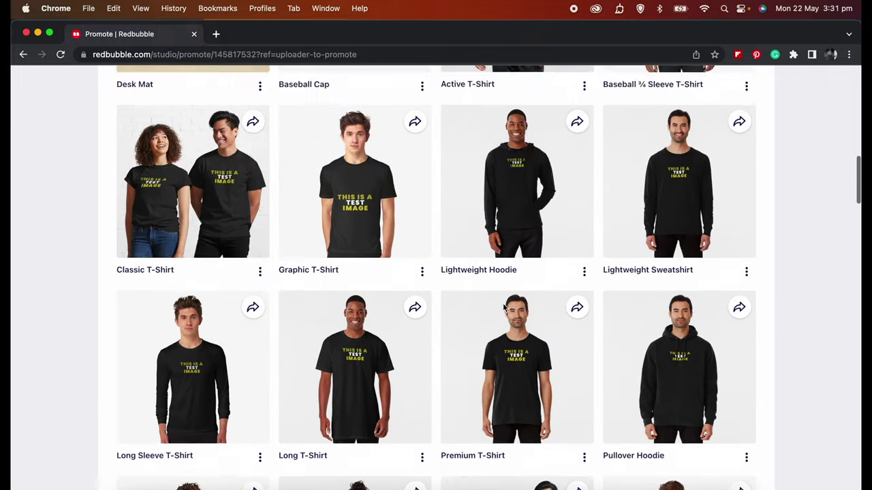
scroll(503, 308, "up", 4)
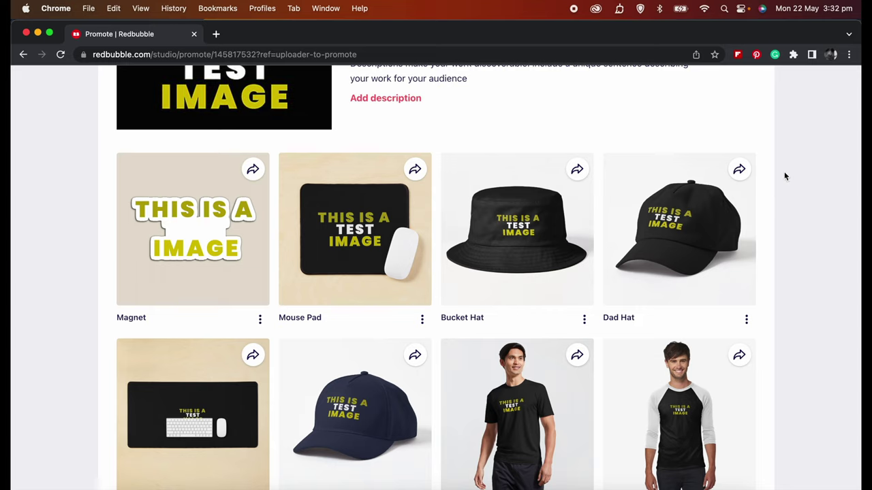
scroll(596, 248, "up", 5)
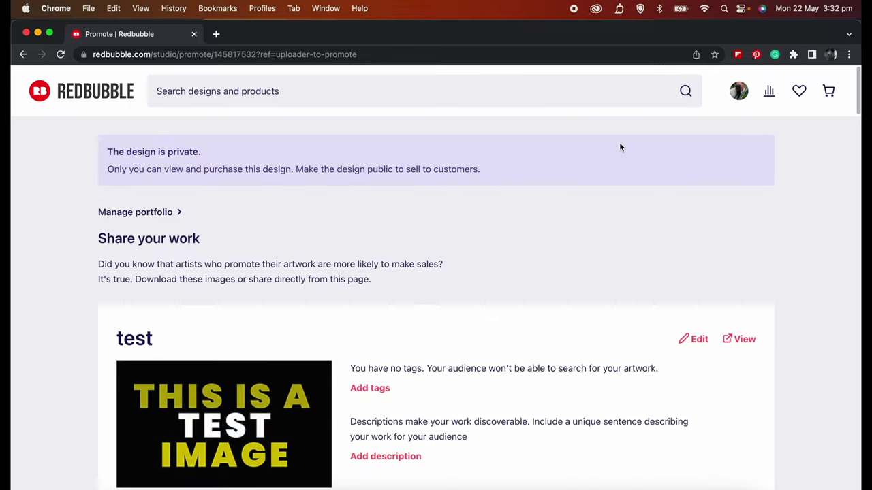